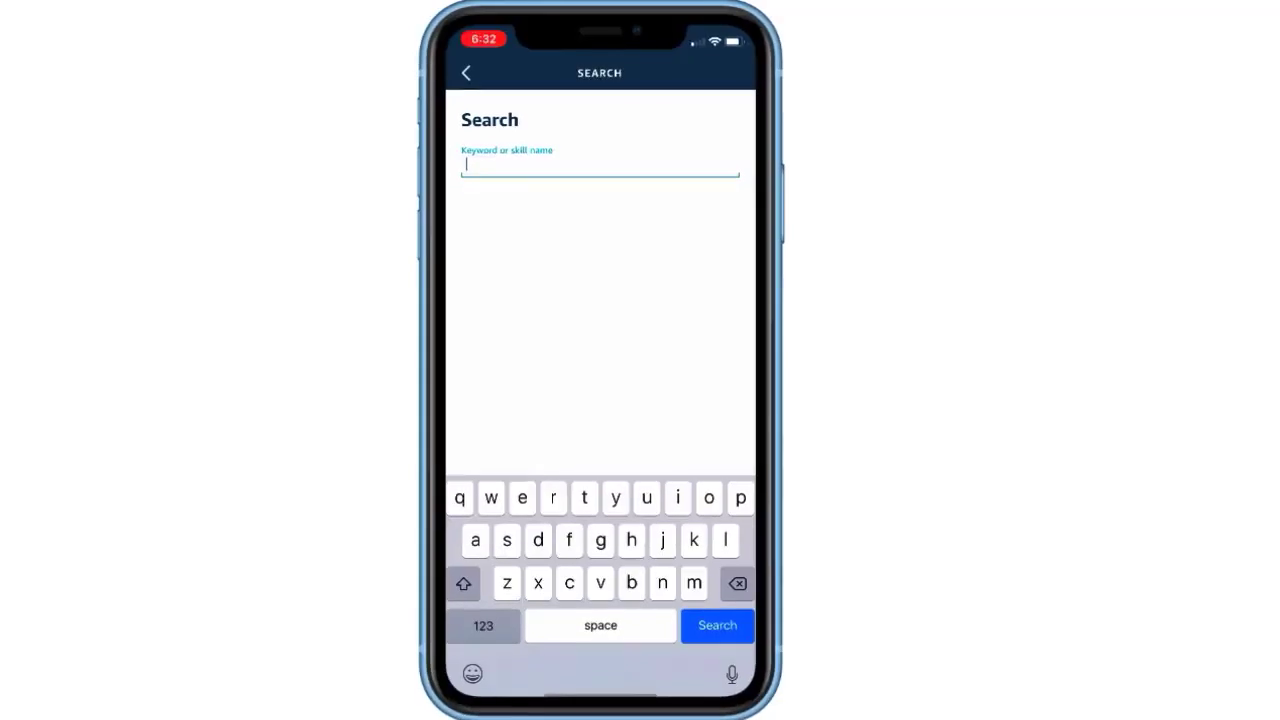
# - Search the Alexa skills by entering a name keyword in the Keyword field
pyautogui.write('gary')
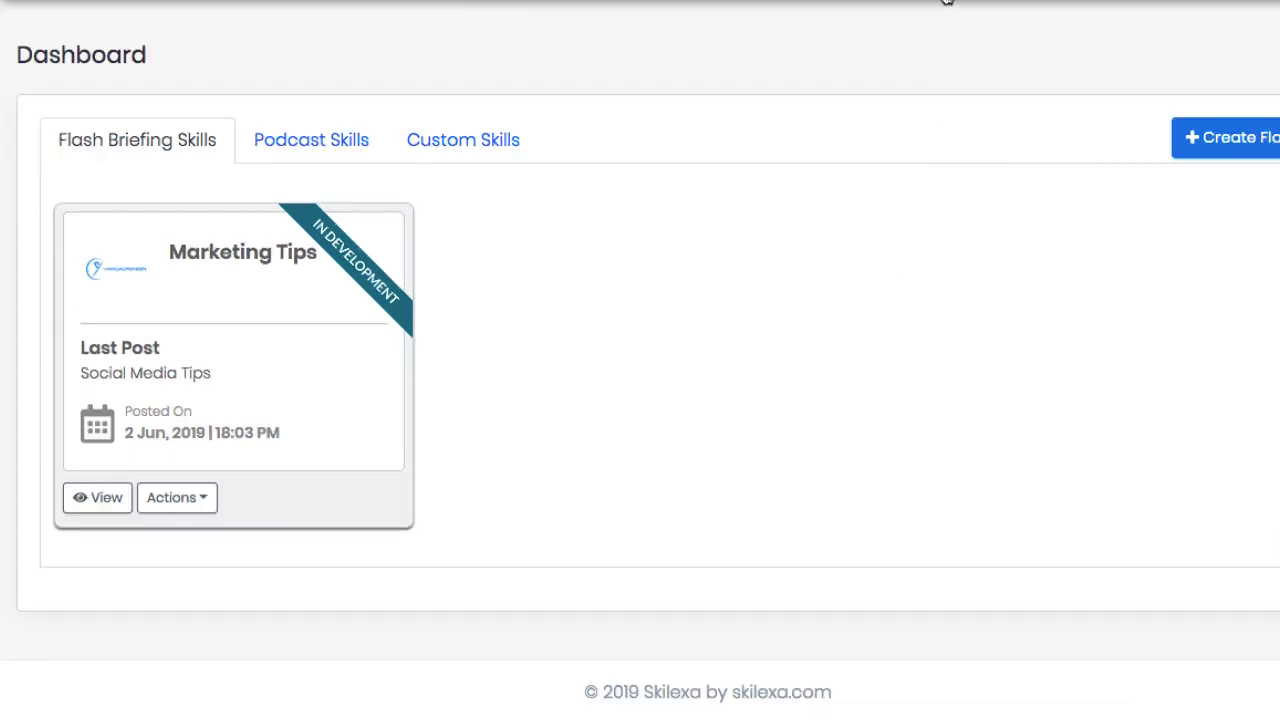
# - Start a new Flash Briefing skill from the Create Skill menu
pyautogui.click(945, 1)
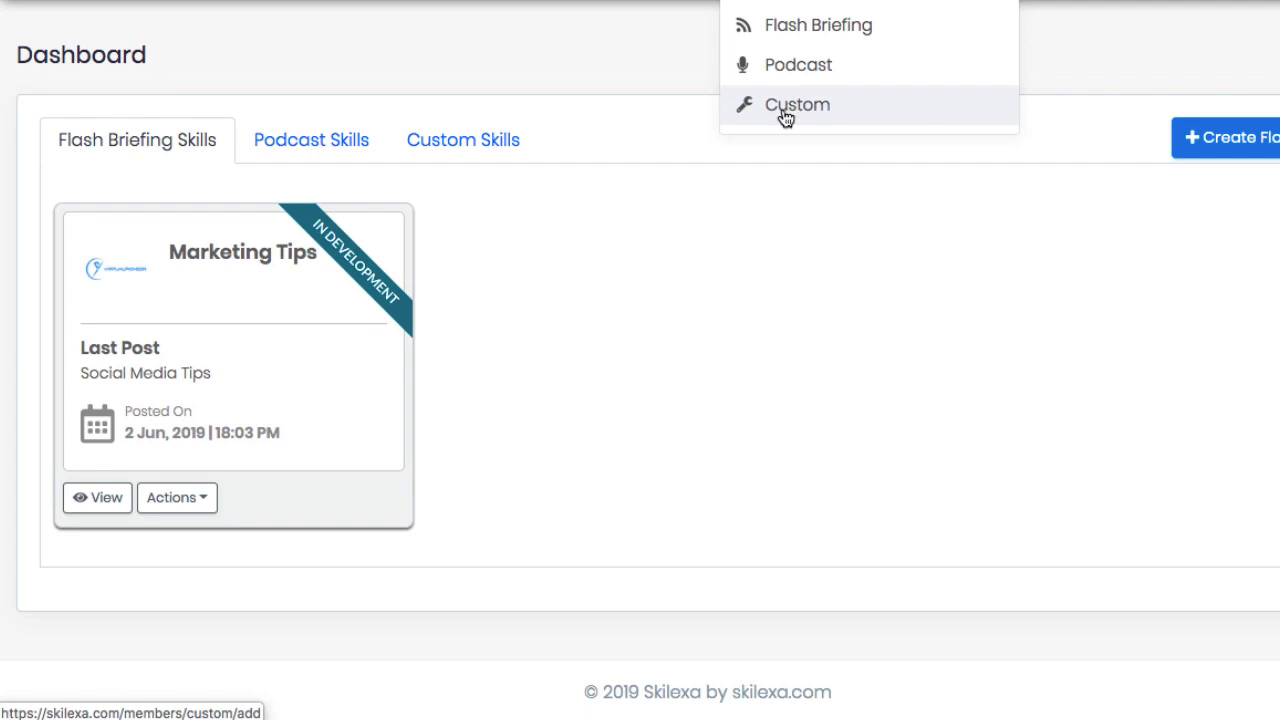
pyautogui.click(803, 44)
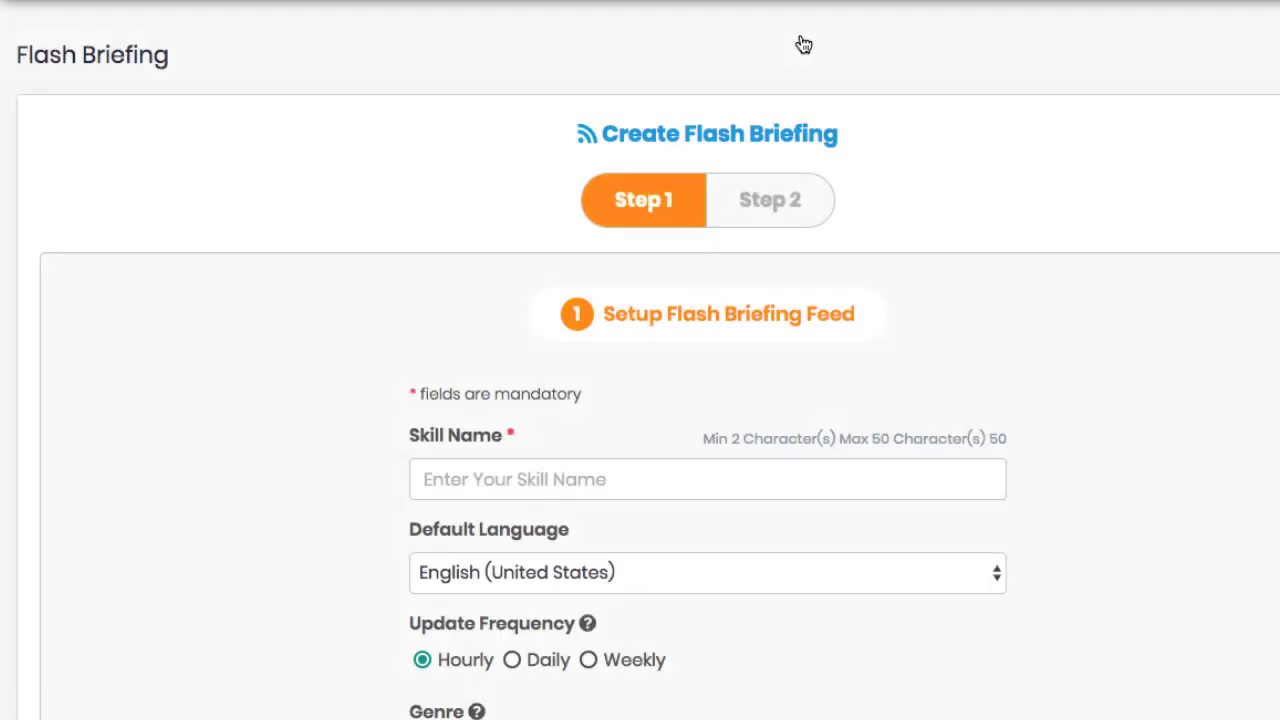
# - Name the skill 'Home Repair Tips' with Weekly updates and the Entertainment genre
pyautogui.scroll(-2, 766, 223)
pyautogui.scroll(-1, 768, 230)
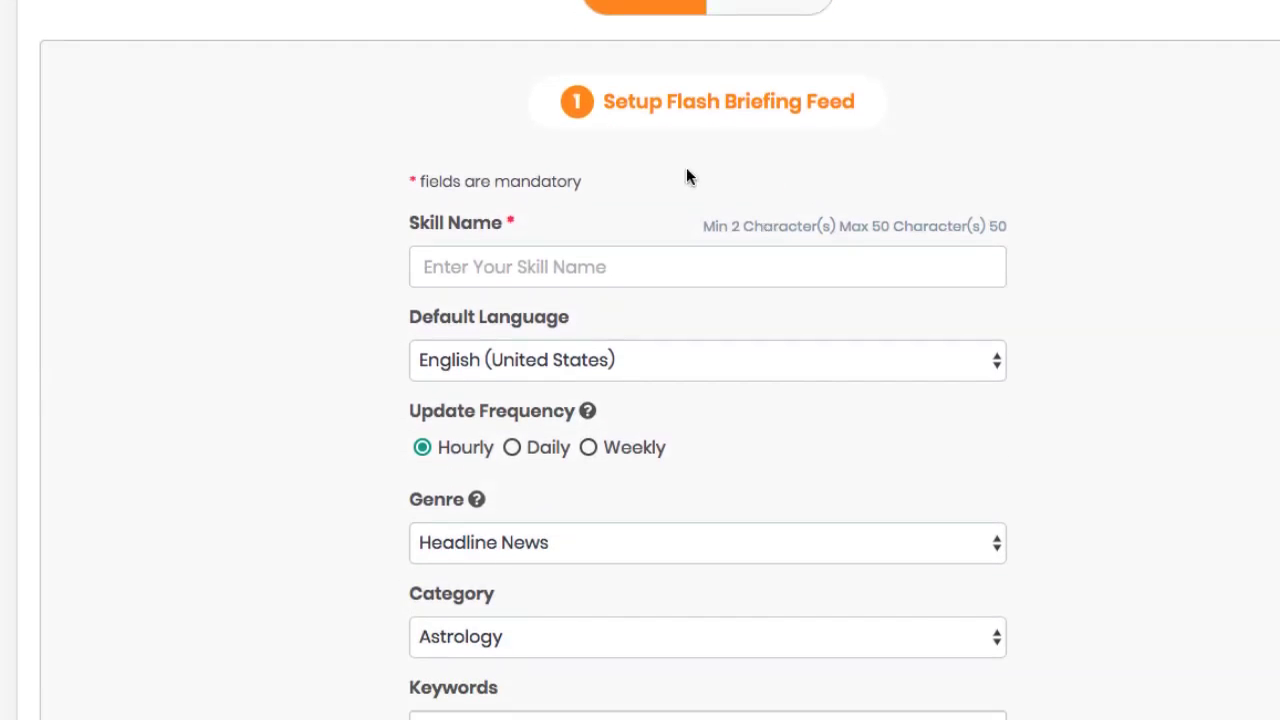
pyautogui.click(510, 260)
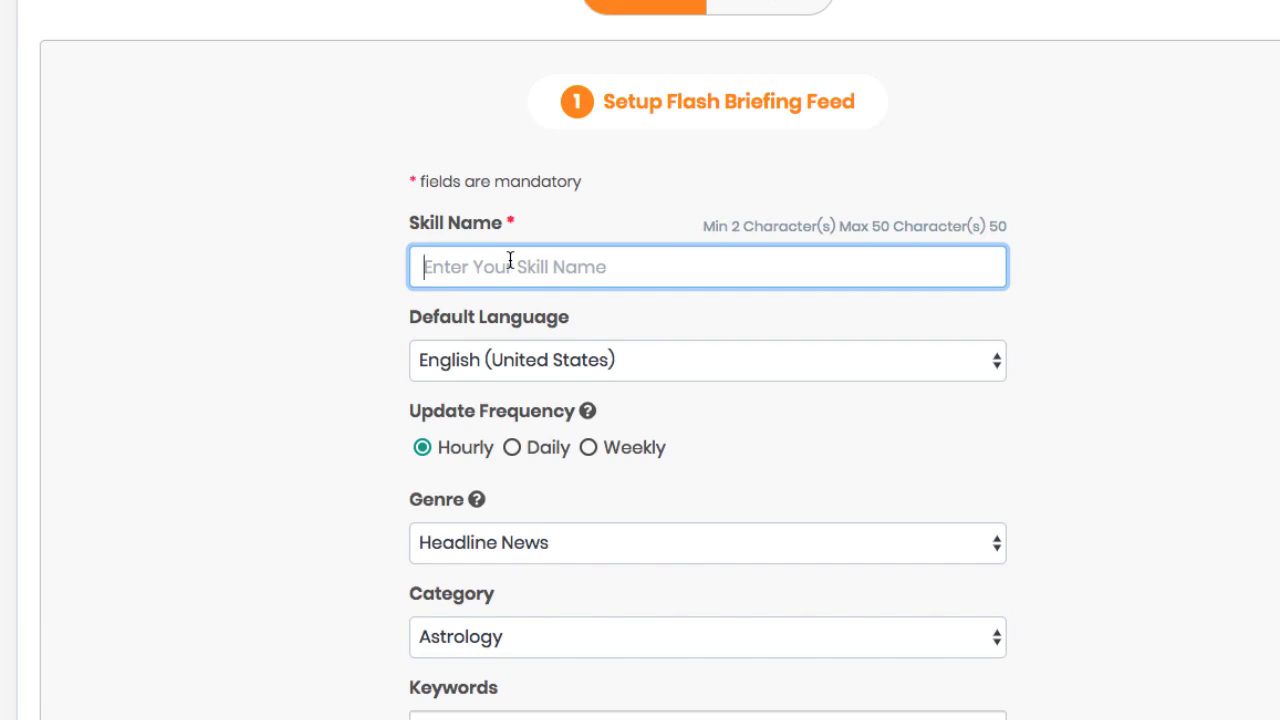
pyautogui.write('H')
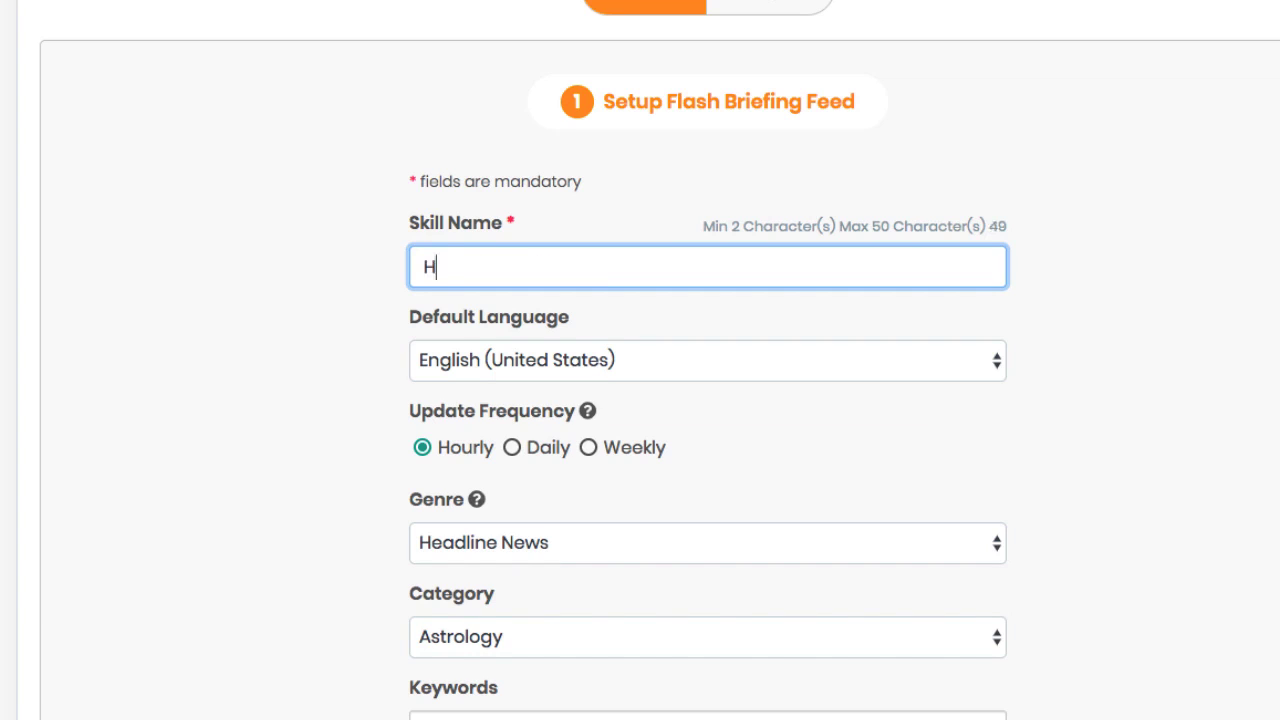
pyautogui.write('ome Repa')
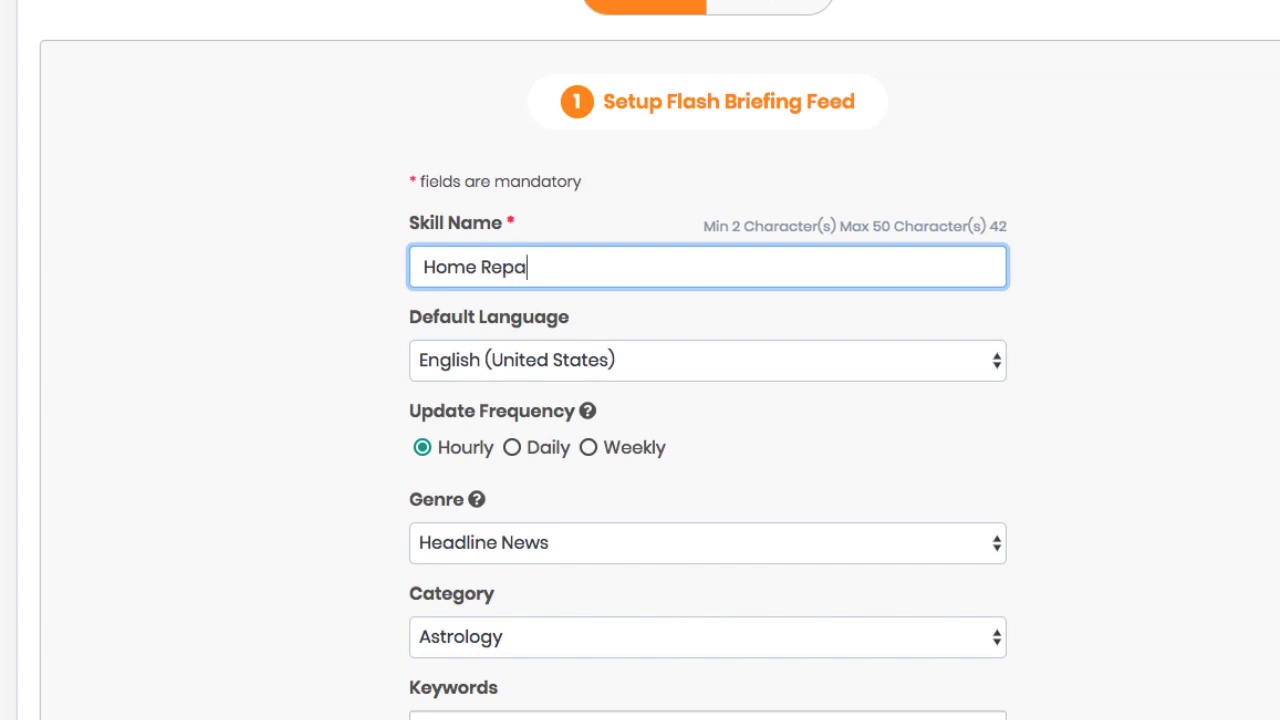
pyautogui.write('ir Tips')
pyautogui.scroll(-2, 322, 355)
pyautogui.scroll(-3, 323, 356)
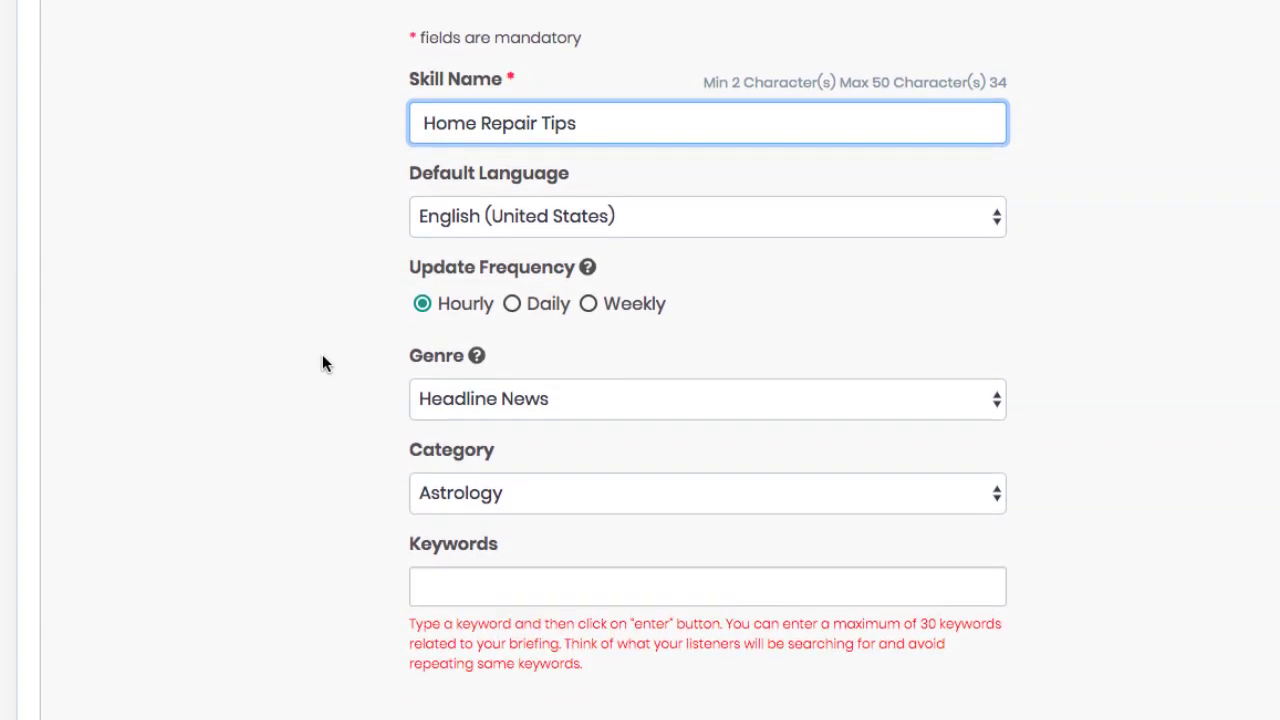
pyautogui.scroll(-1, 322, 355)
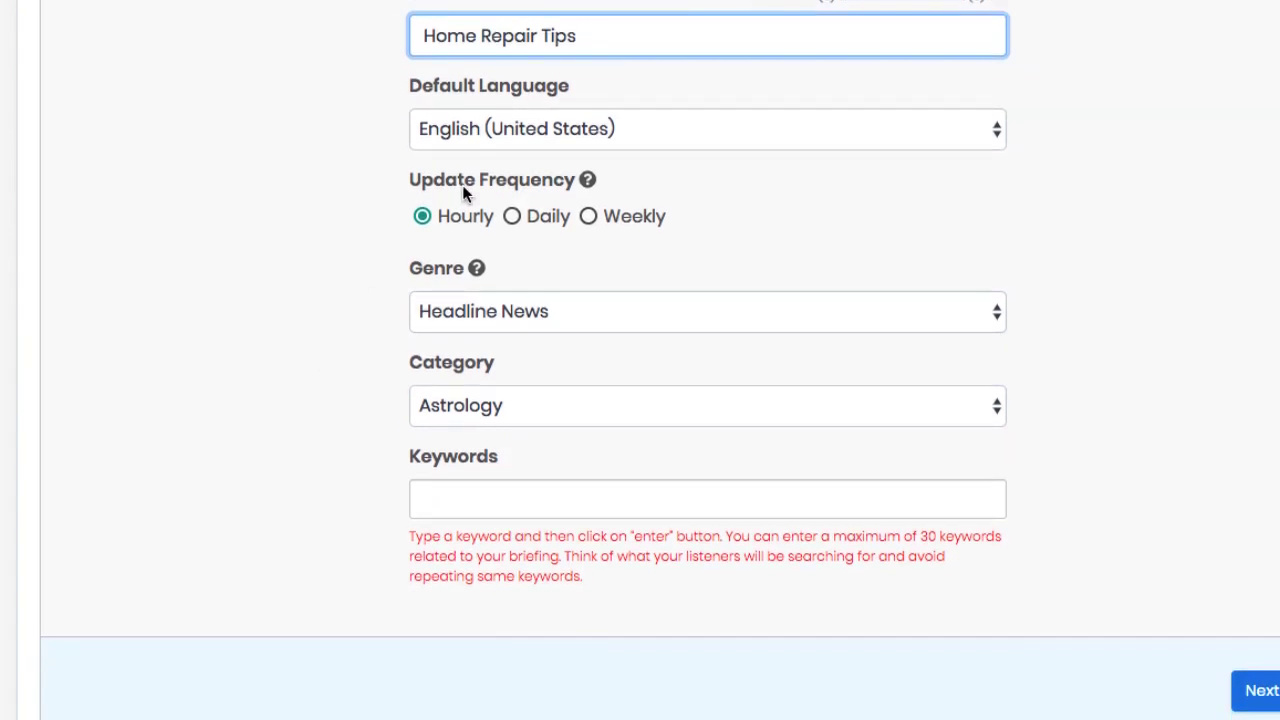
pyautogui.click(509, 219)
pyautogui.click(588, 216)
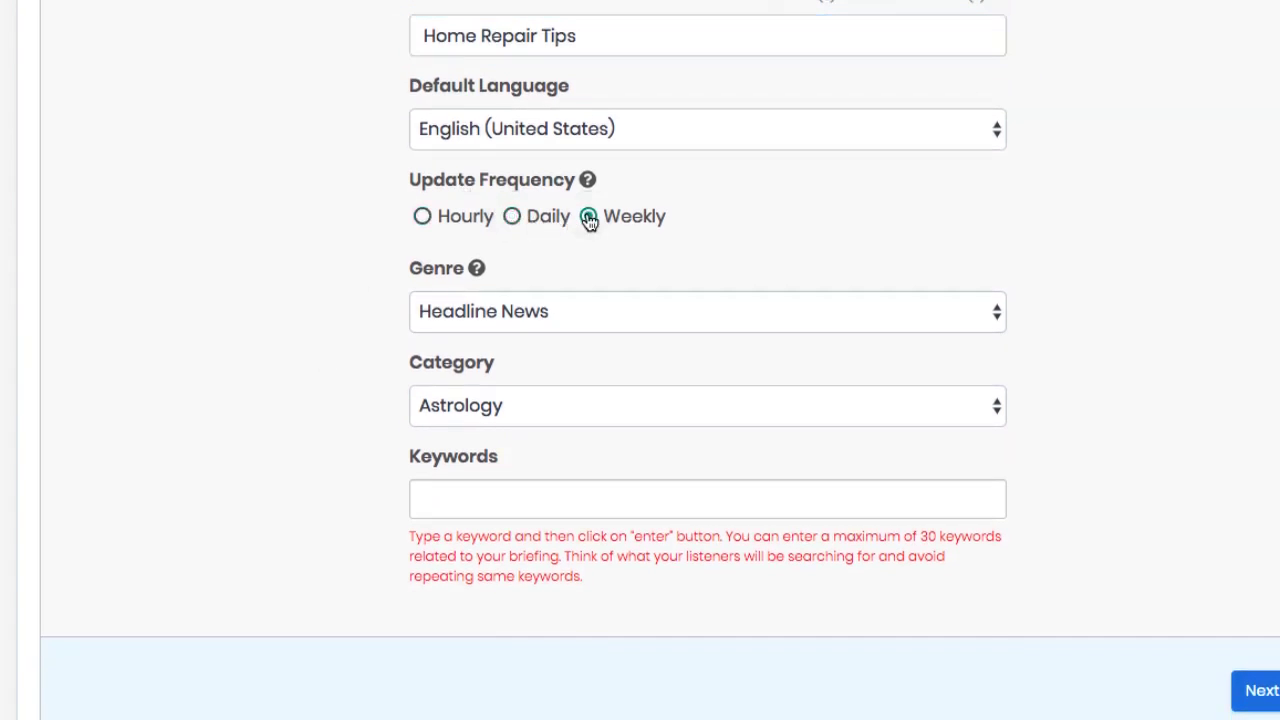
pyautogui.click(518, 312)
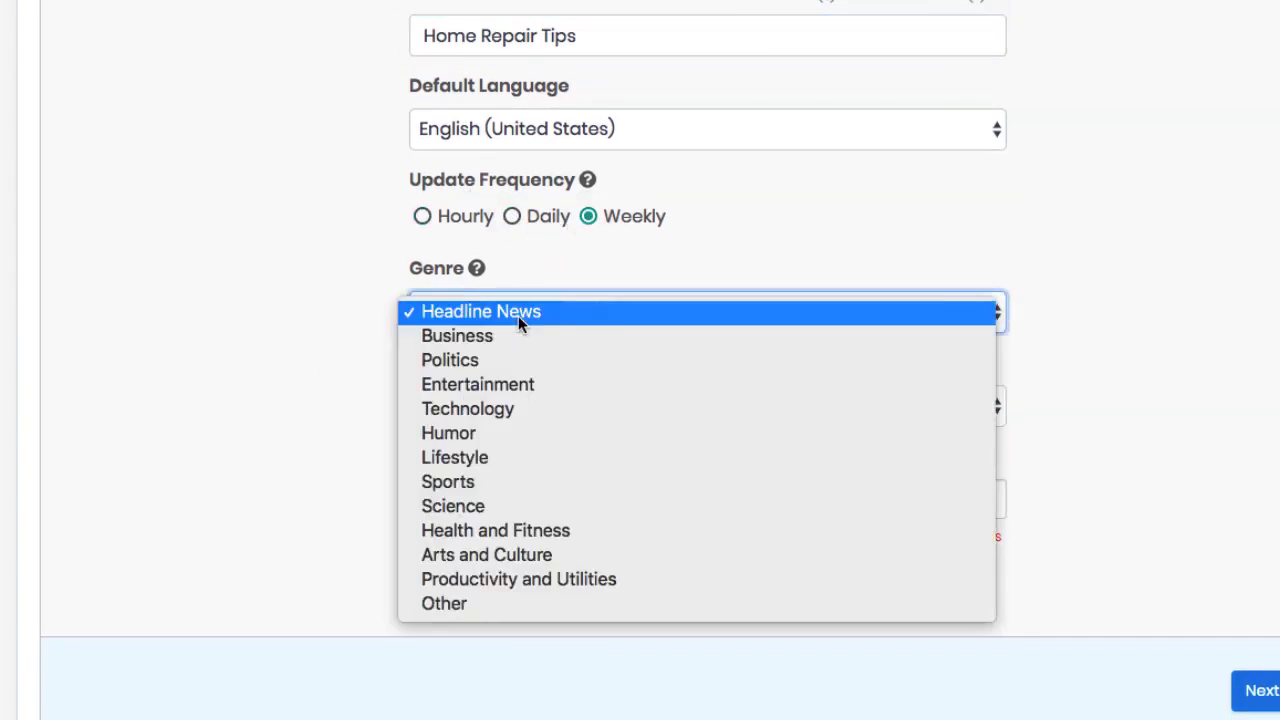
pyautogui.click(503, 384)
# - Add the keyword 'home repair' and choose the Business and Finance category
pyautogui.click(493, 505)
pyautogui.write('home reap')
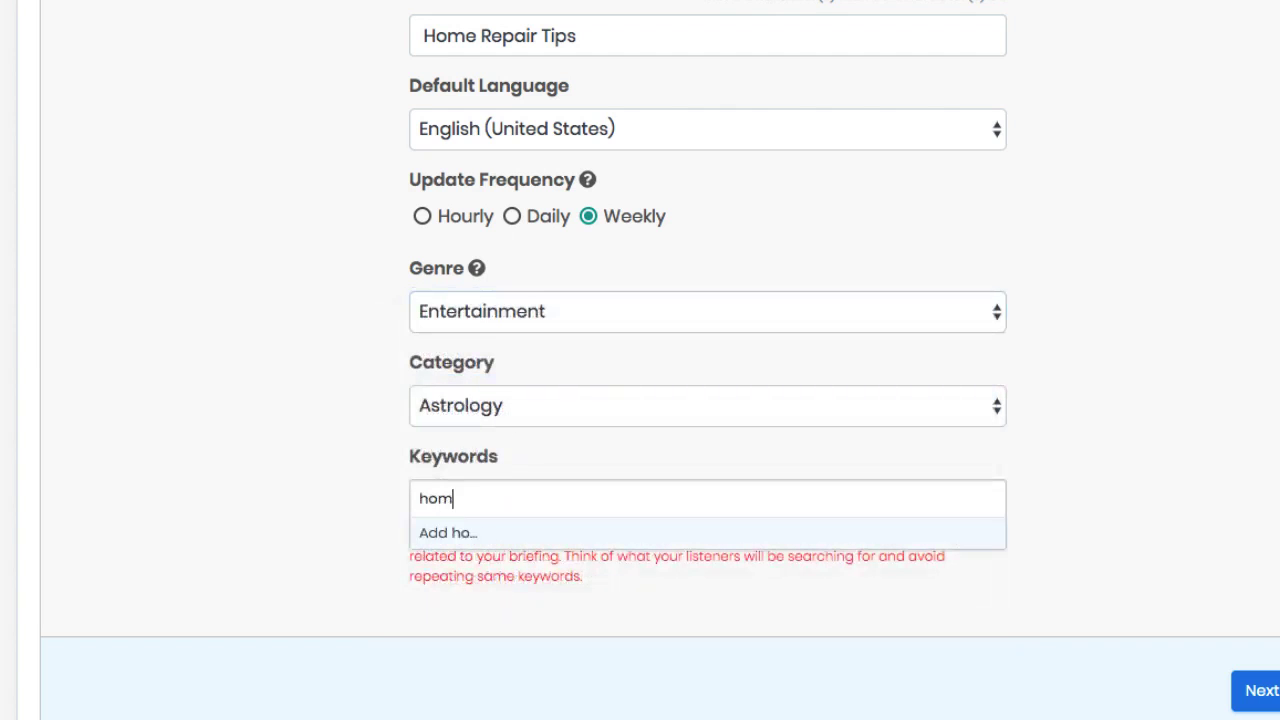
pyautogui.press('BackSpace')
pyautogui.press('BackSpace')
pyautogui.write('pair')
pyautogui.press('Return')
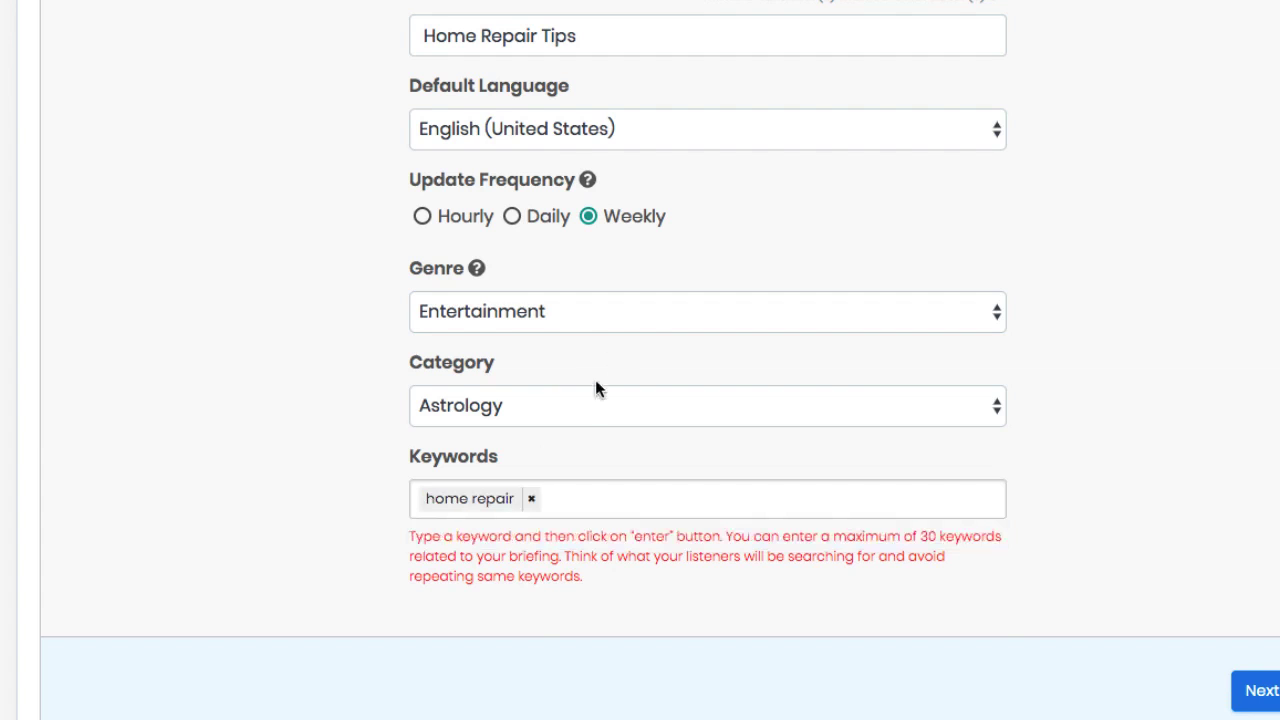
pyautogui.click(586, 403)
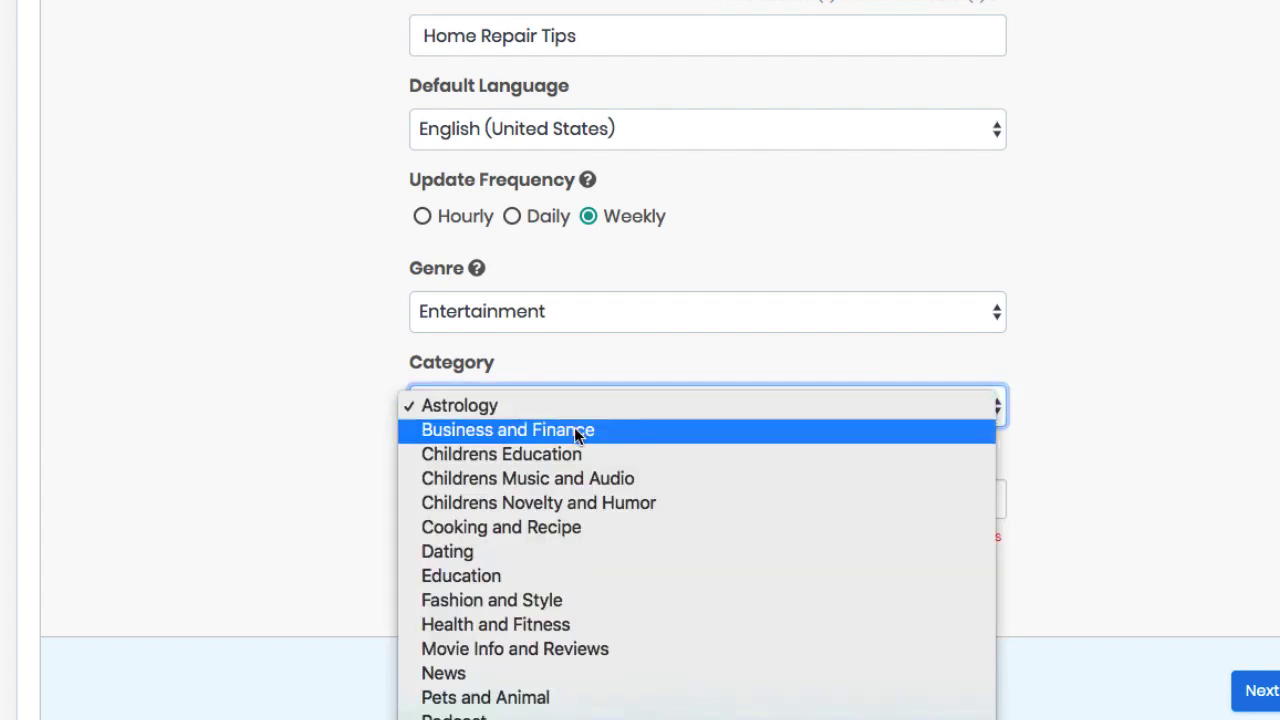
pyautogui.click(576, 431)
# - Save the Step 2 form and return to the dashboard listing Marketing Tips
pyautogui.scroll(-10, 1110, 610)
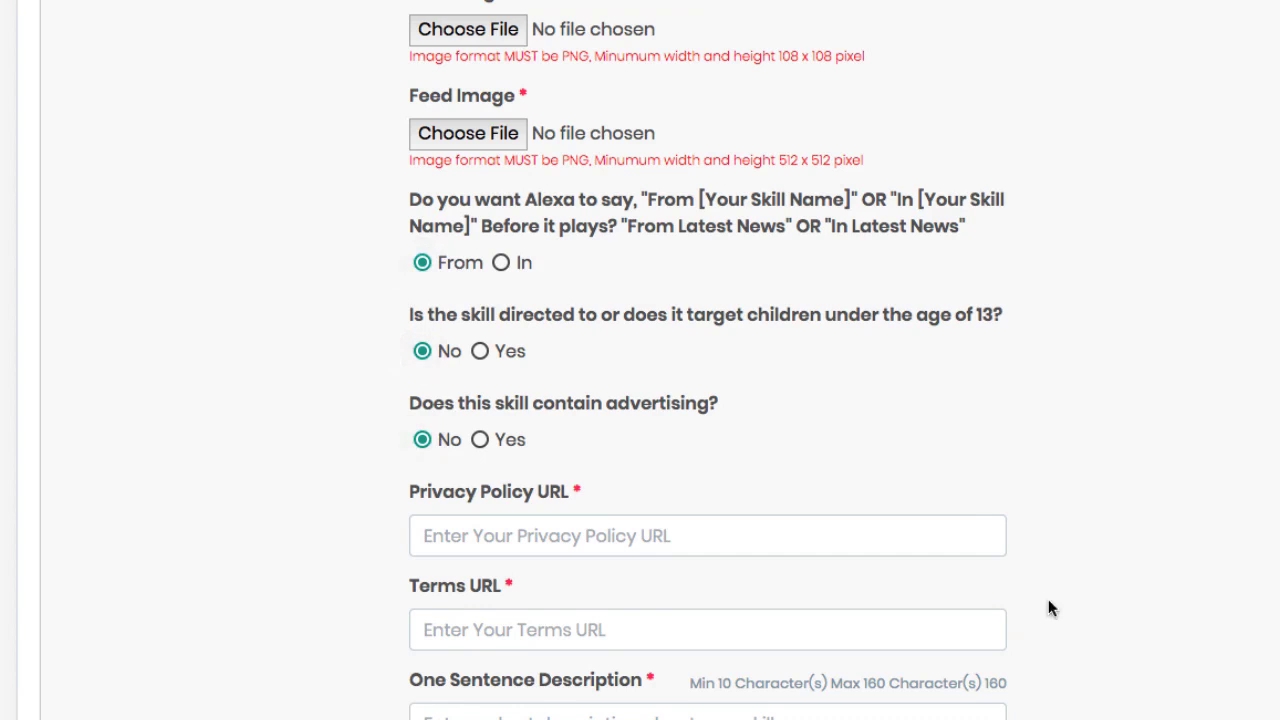
pyautogui.scroll(5, 977, 540)
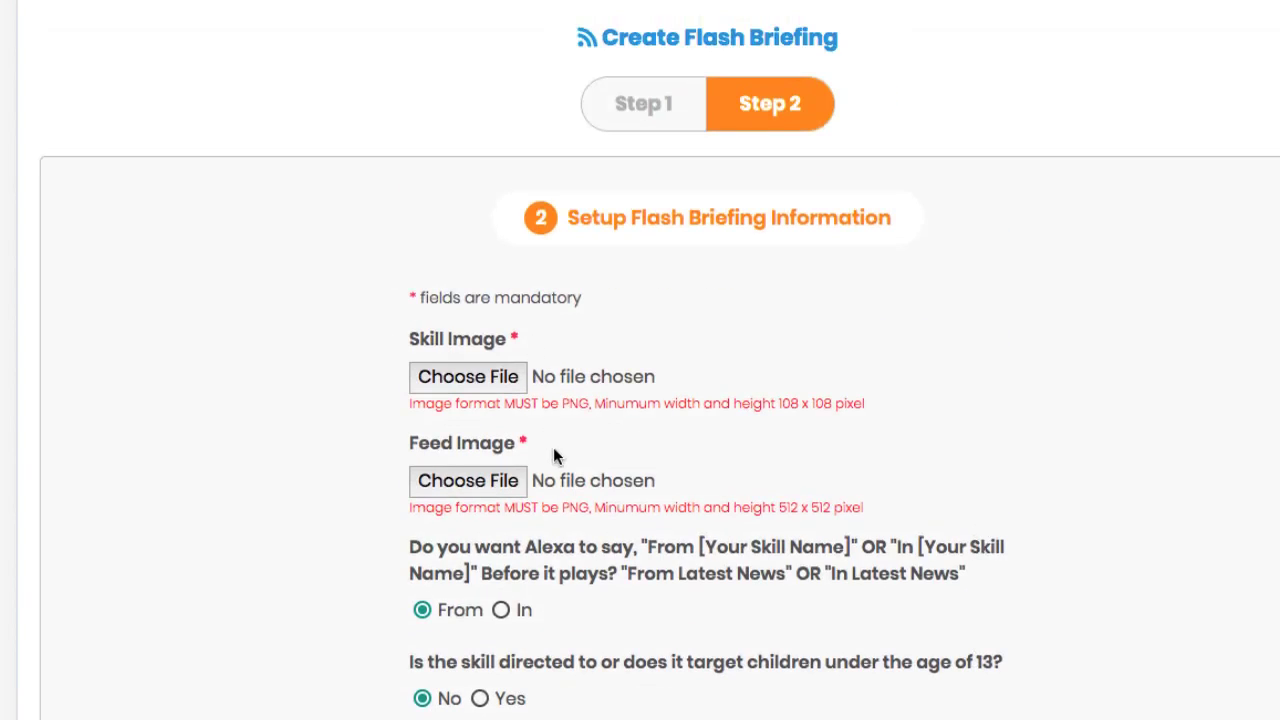
pyautogui.scroll(-9, 640, 451)
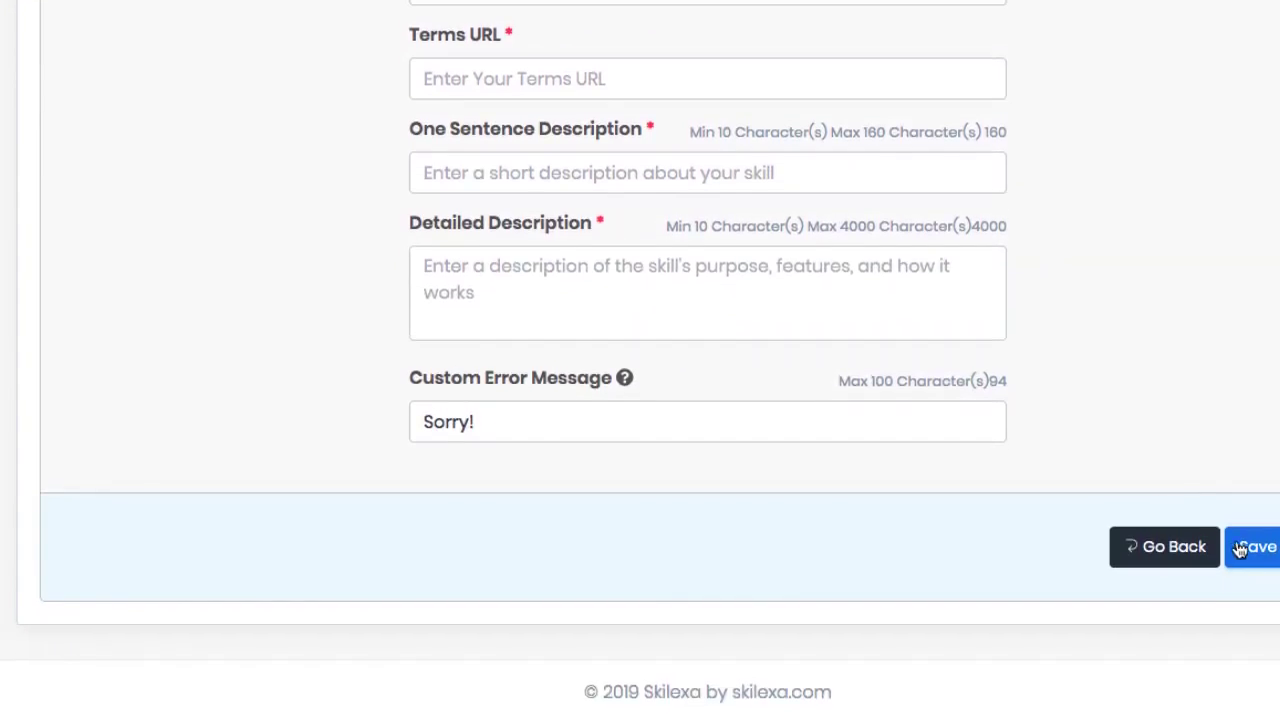
pyautogui.click(1250, 556)
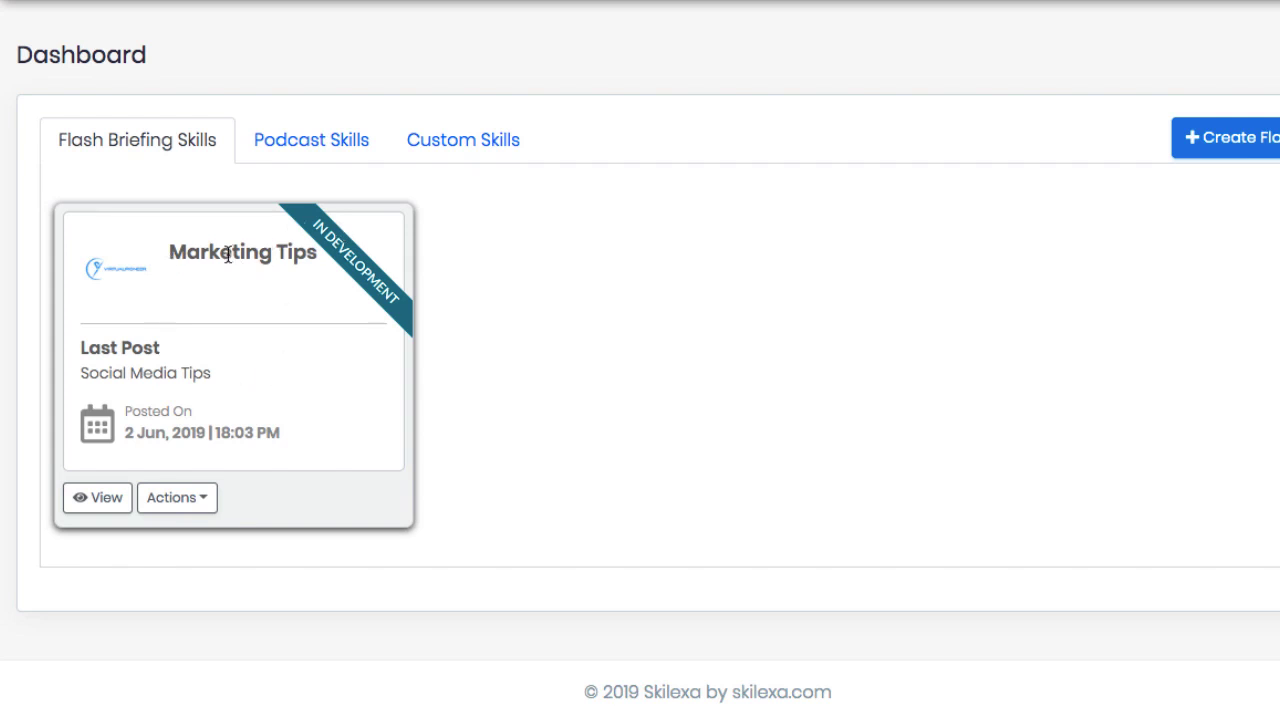
# - Add a feed item to Marketing Tips titled 'Tip #1' with content type Text
pyautogui.click(175, 508)
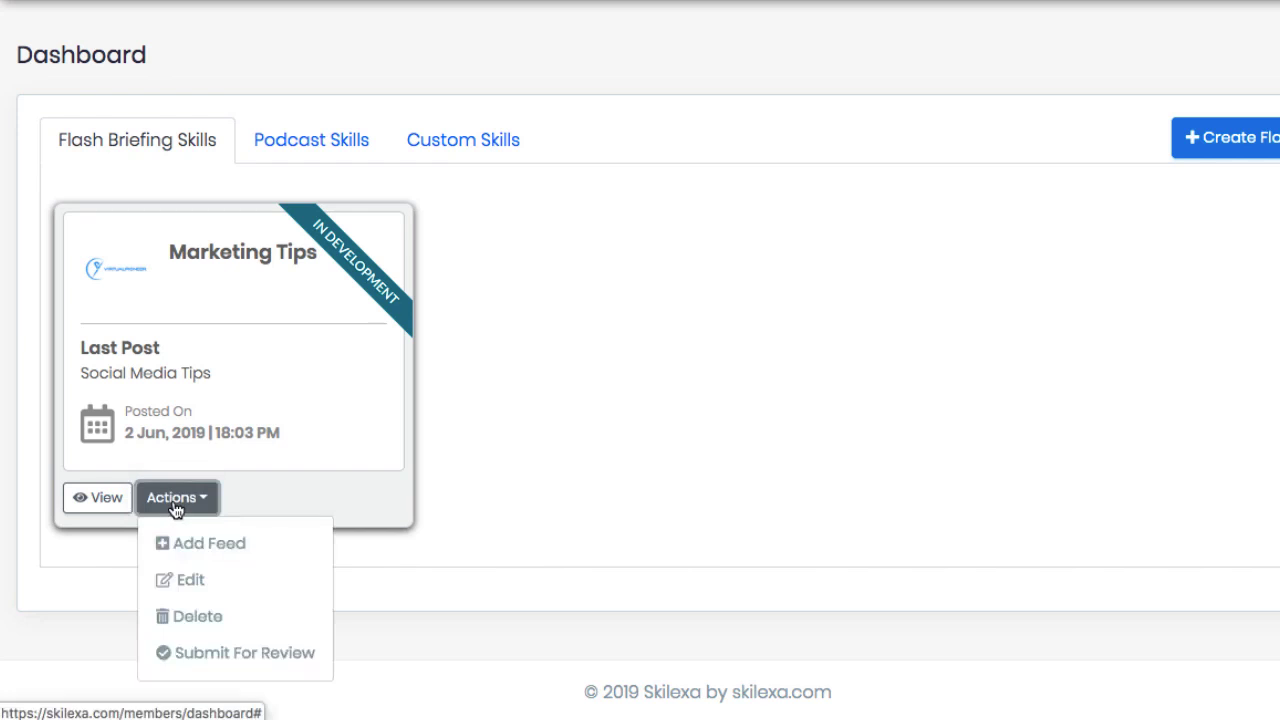
pyautogui.click(186, 543)
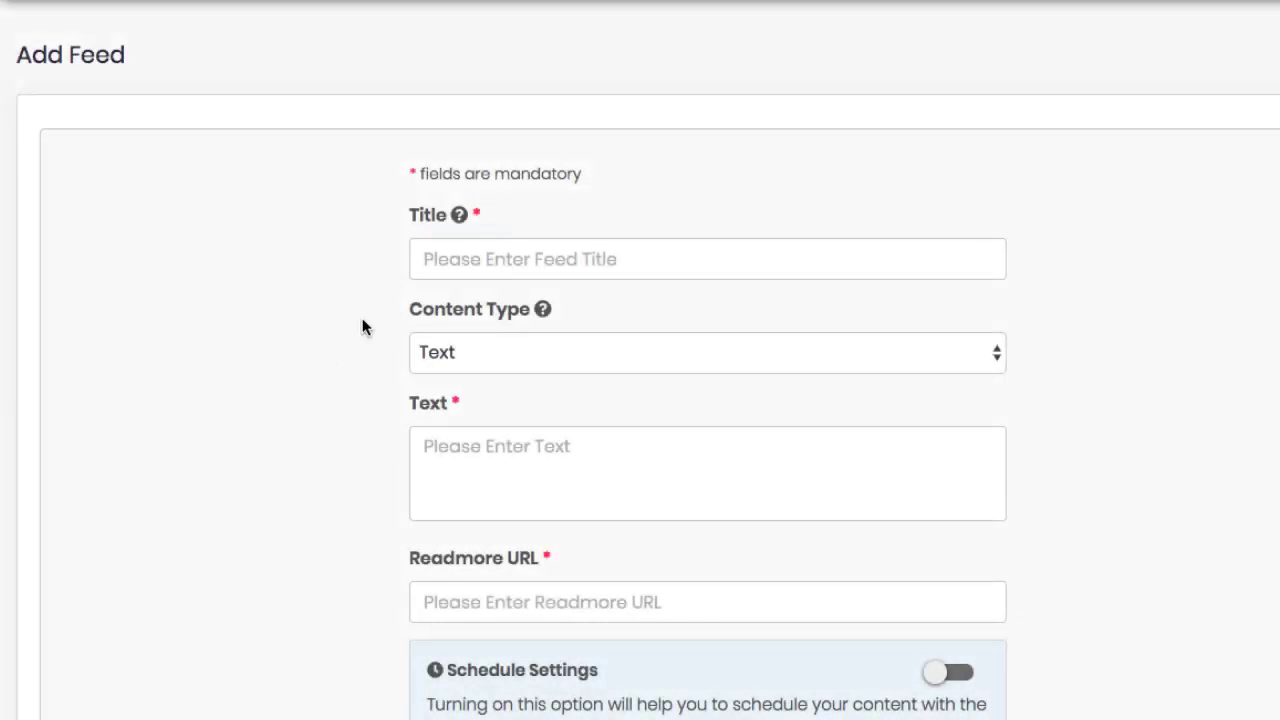
pyautogui.click(463, 263)
pyautogui.write('Tip ')
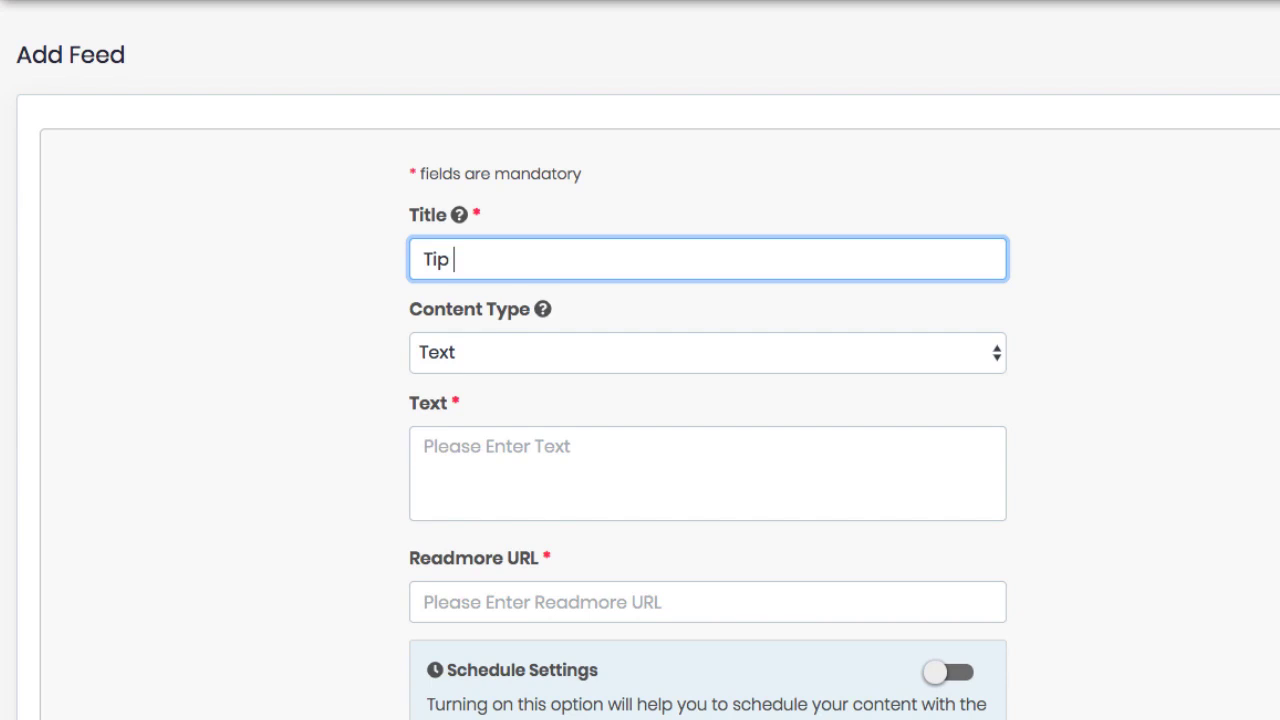
pyautogui.write('#1')
pyautogui.click(438, 351)
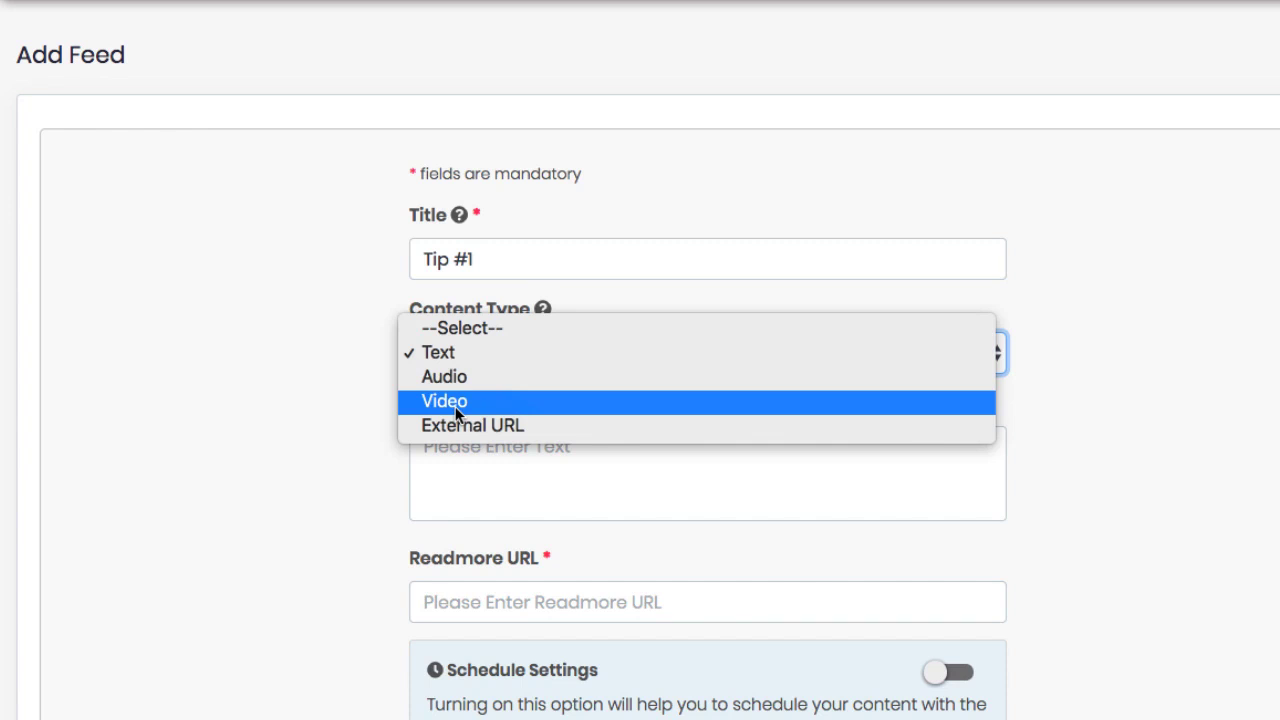
pyautogui.click(317, 440)
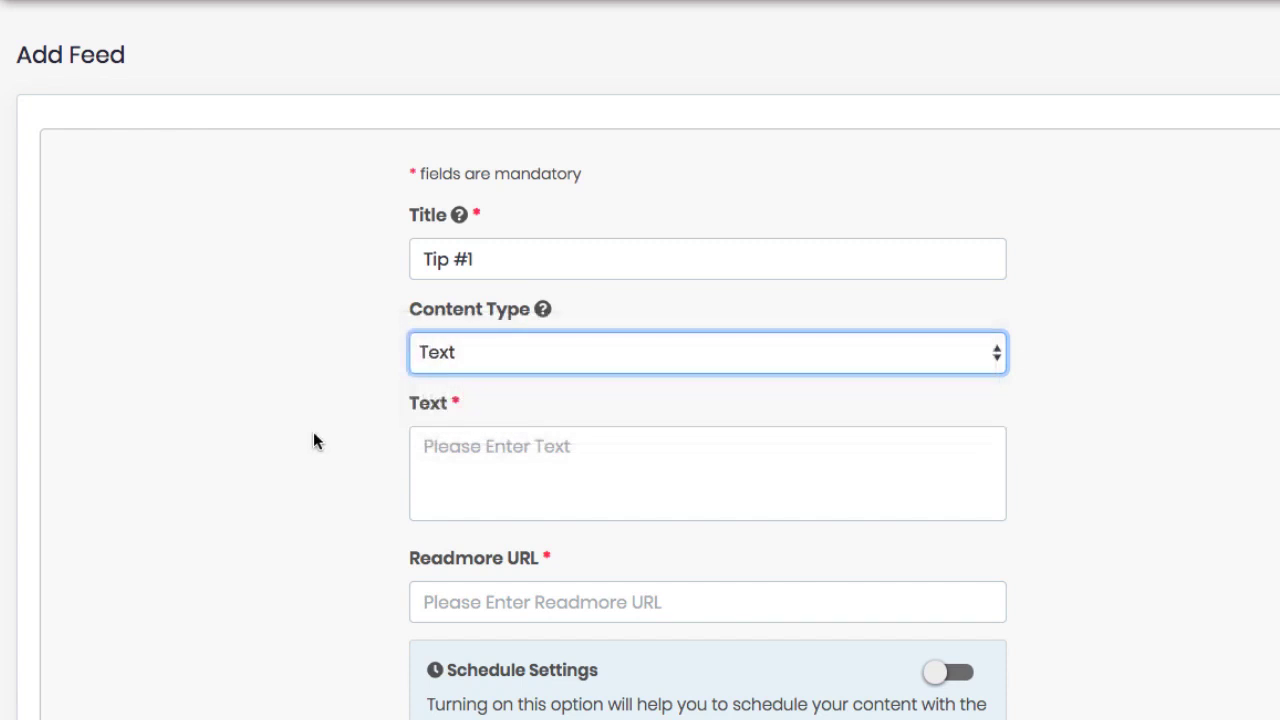
pyautogui.scroll(-5, 317, 440)
# - Set Tip #1's read-more URL to YourSite.com/special and turn on scheduling
pyautogui.click(449, 331)
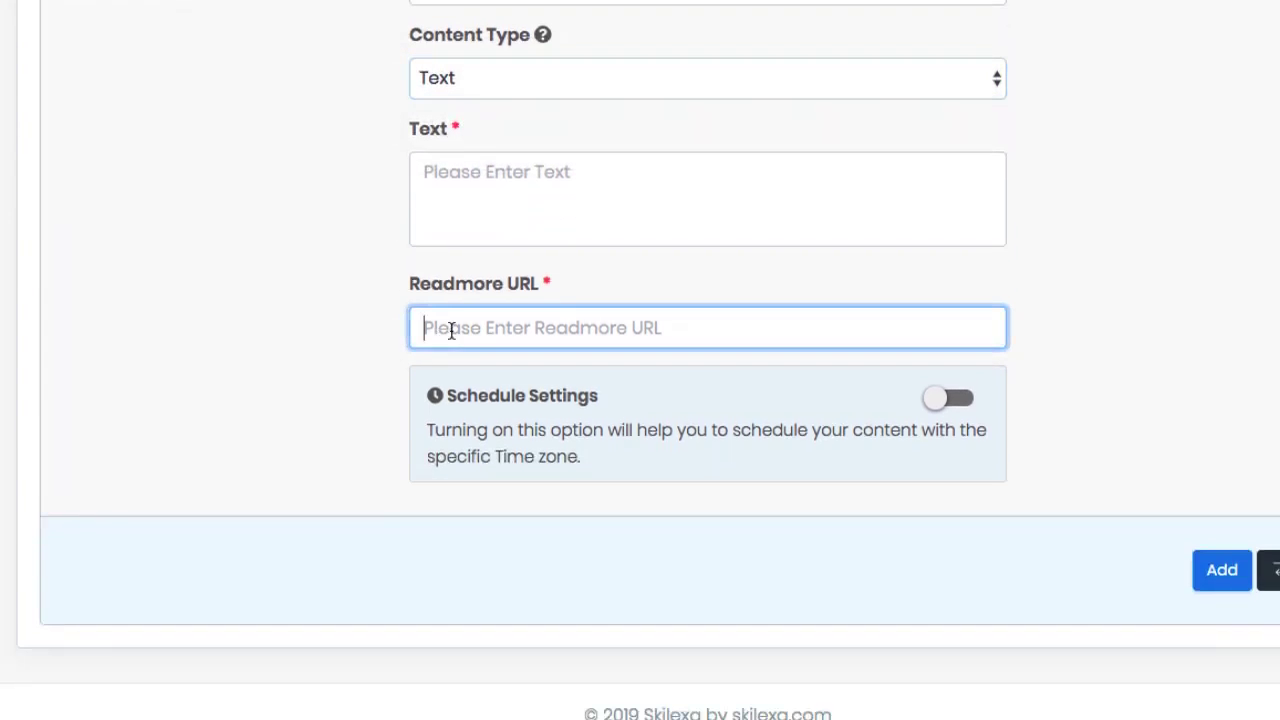
pyautogui.write('YourSite.co')
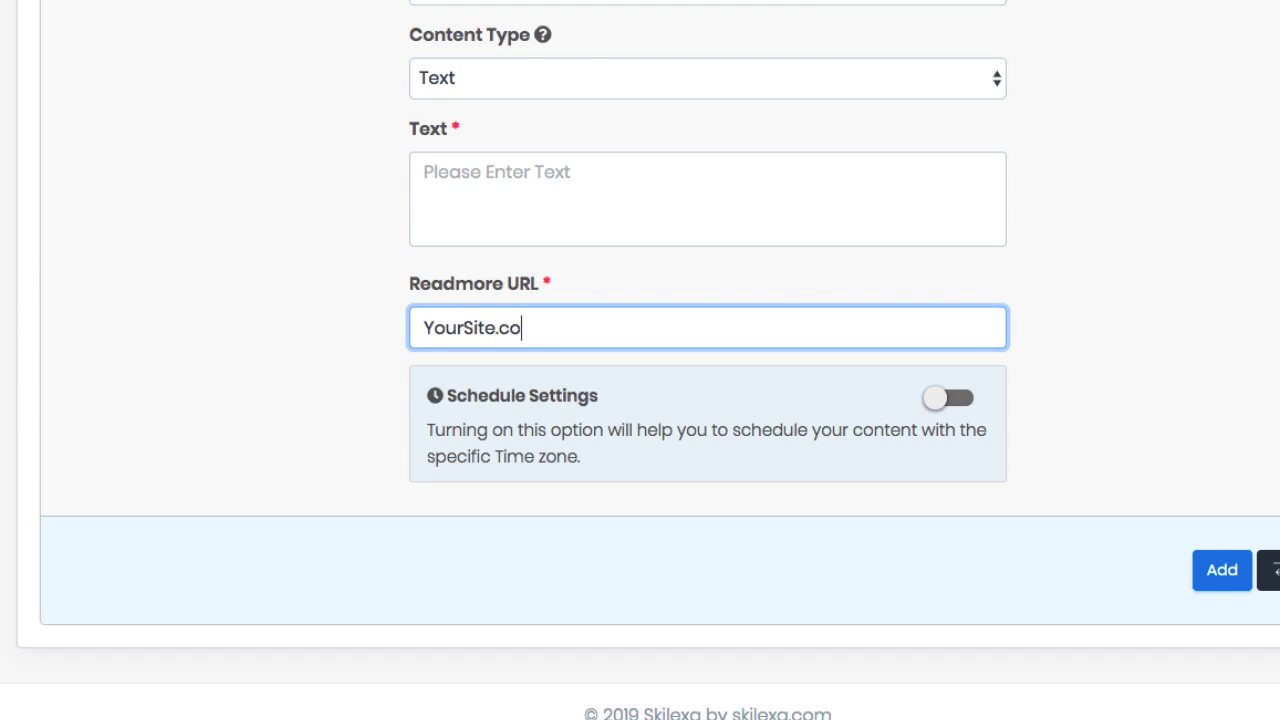
pyautogui.write('m/special')
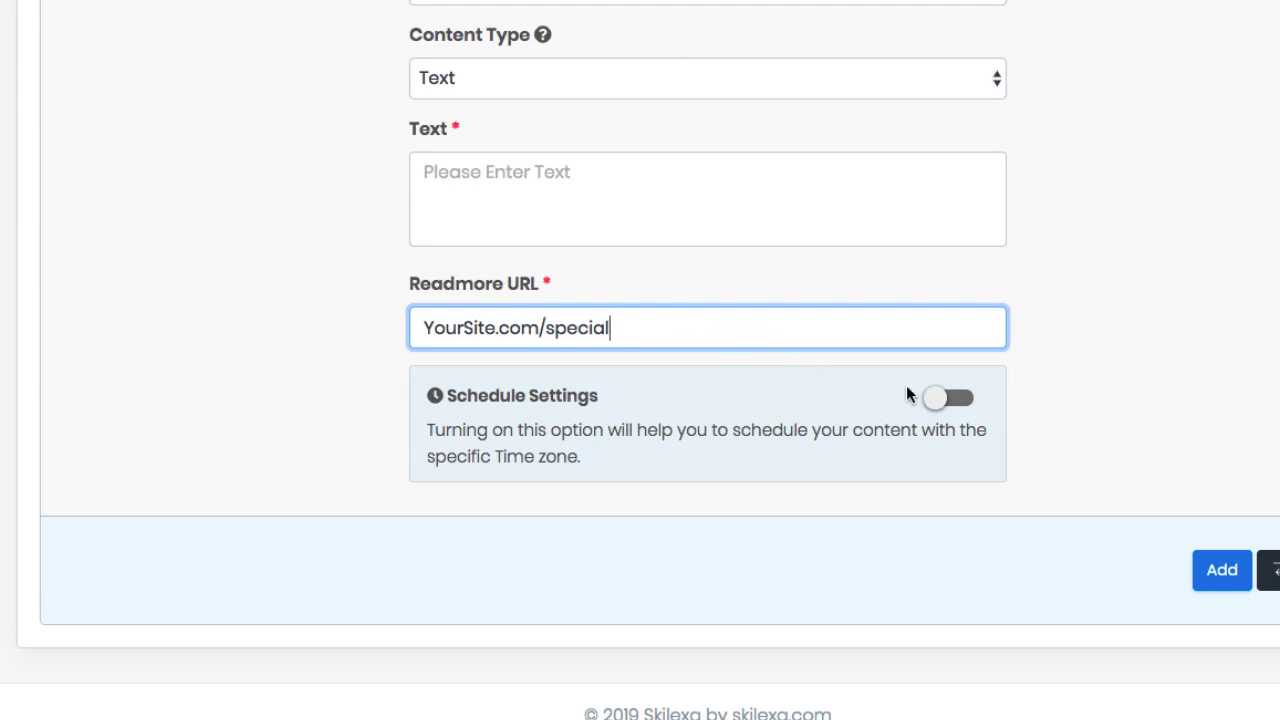
pyautogui.click(935, 399)
pyautogui.scroll(-1, 824, 510)
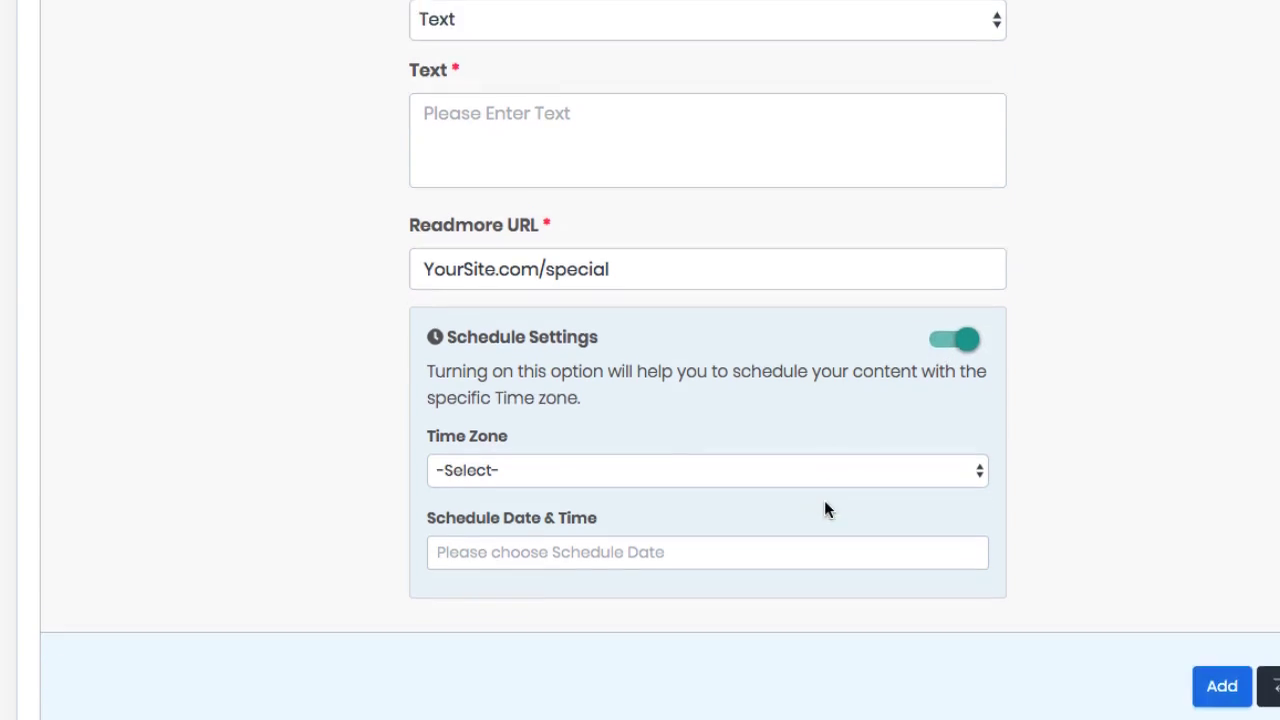
pyautogui.scroll(-1, 824, 510)
# - Schedule Tip #1 for June 30, 2019 and add the feed item
pyautogui.click(780, 466)
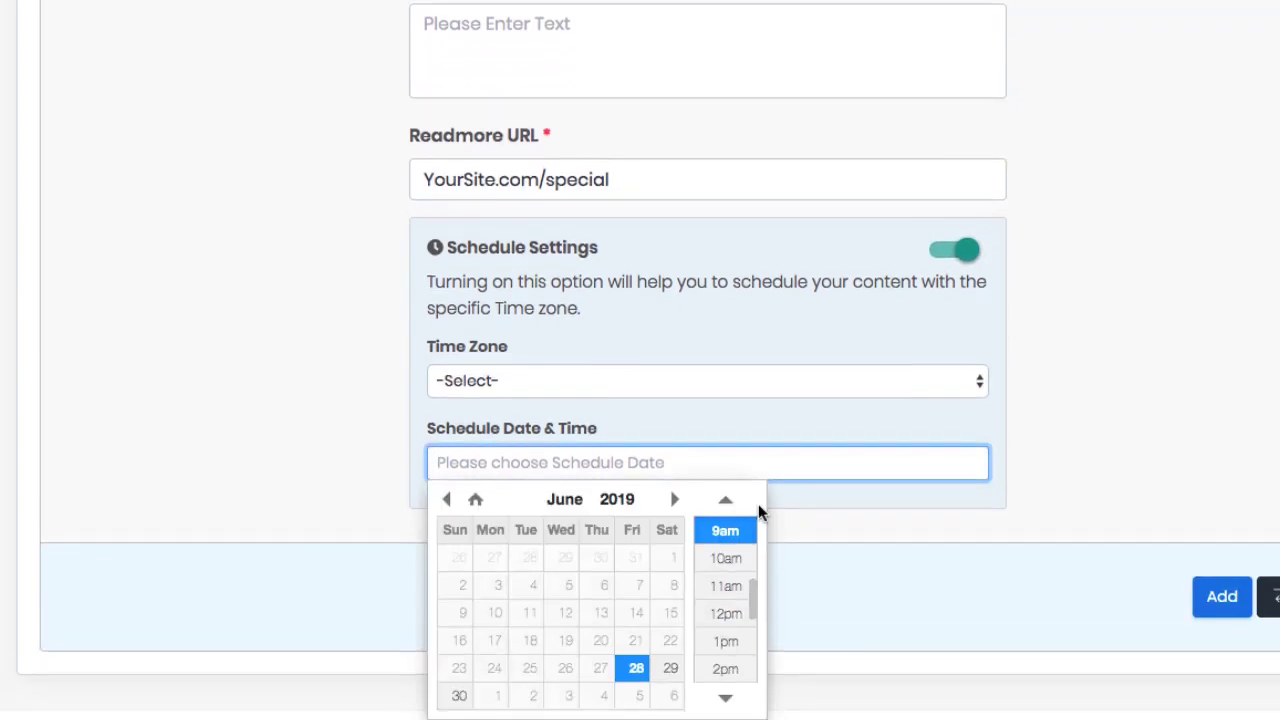
pyautogui.scroll(-1, 758, 512)
pyautogui.click(668, 620)
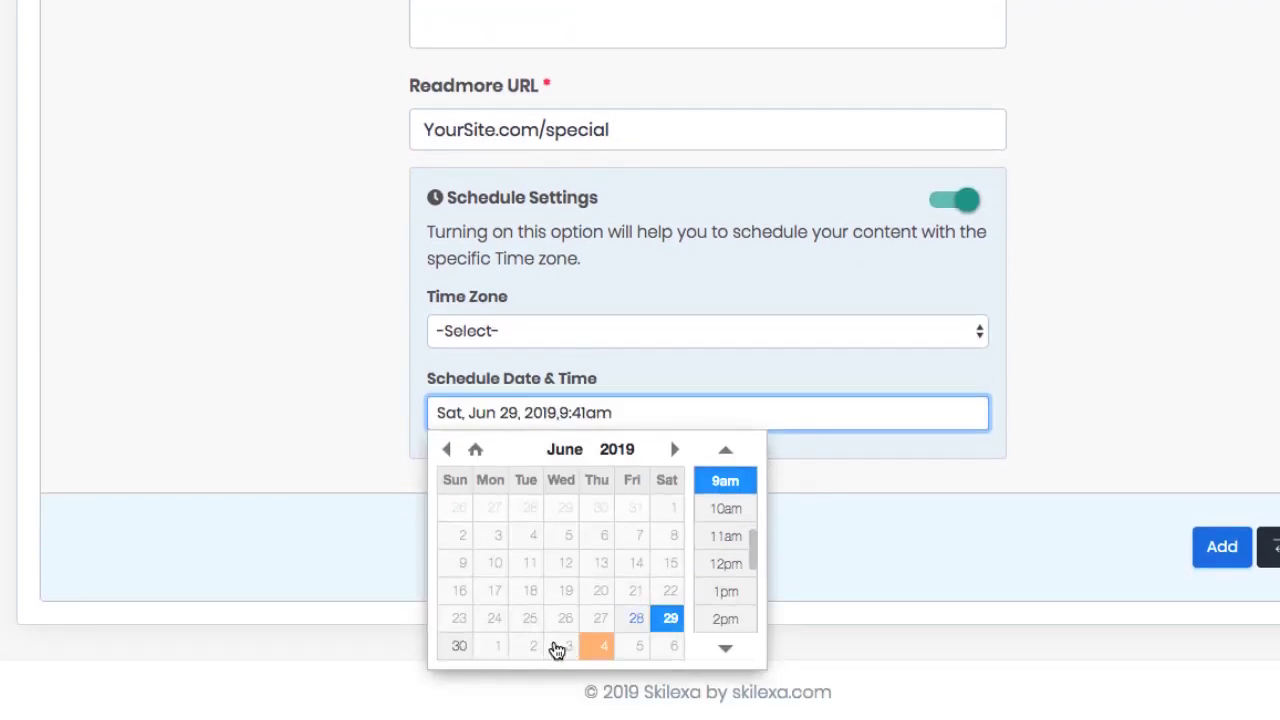
pyautogui.click(459, 650)
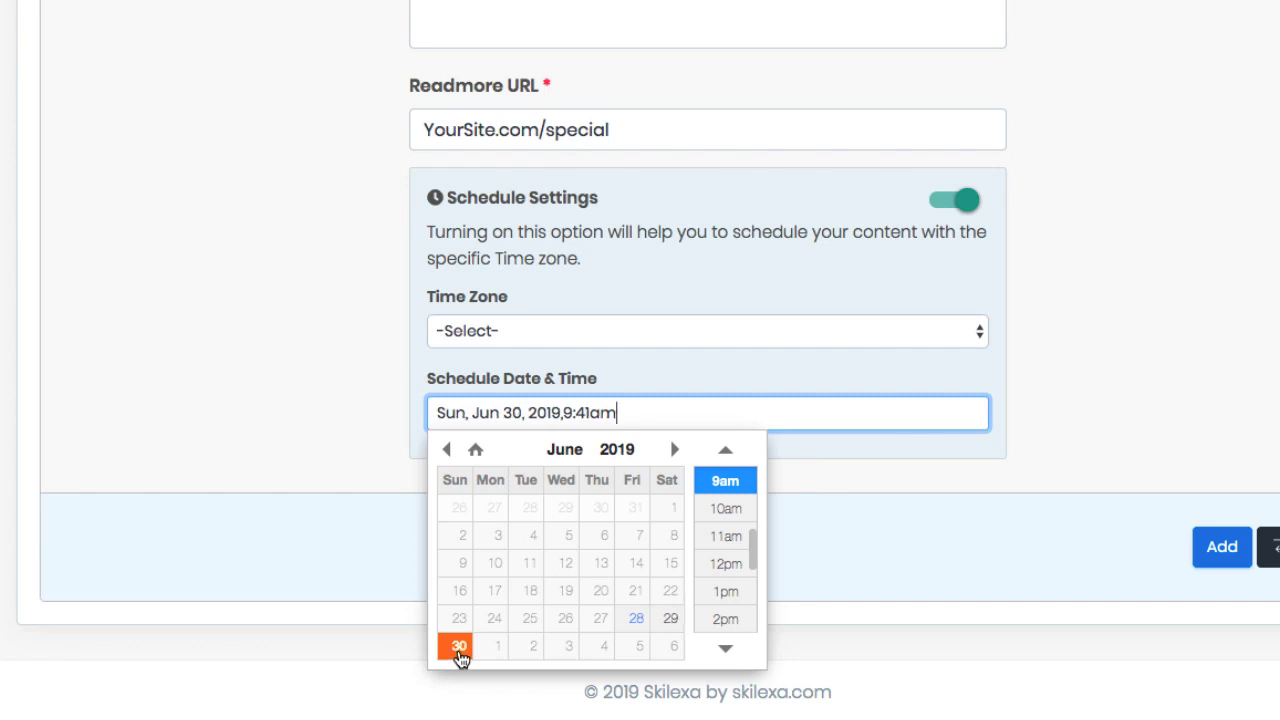
pyautogui.click(1163, 540)
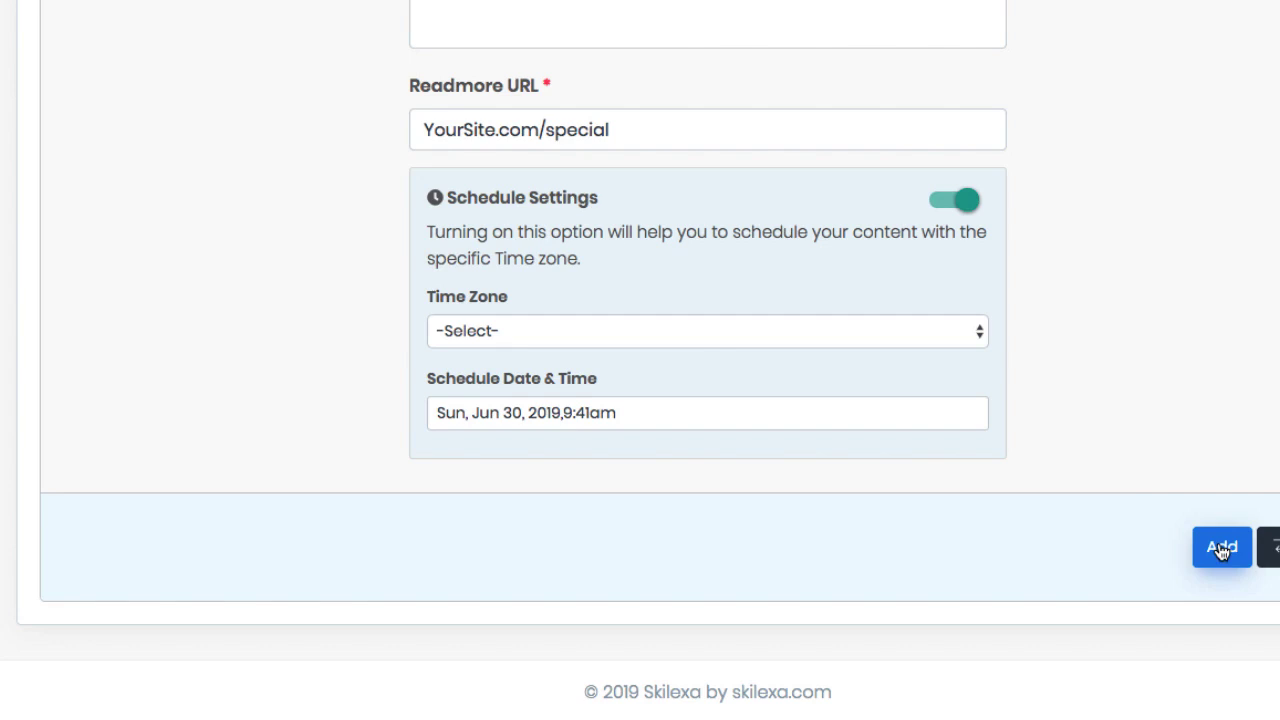
pyautogui.scroll(4, 1131, 488)
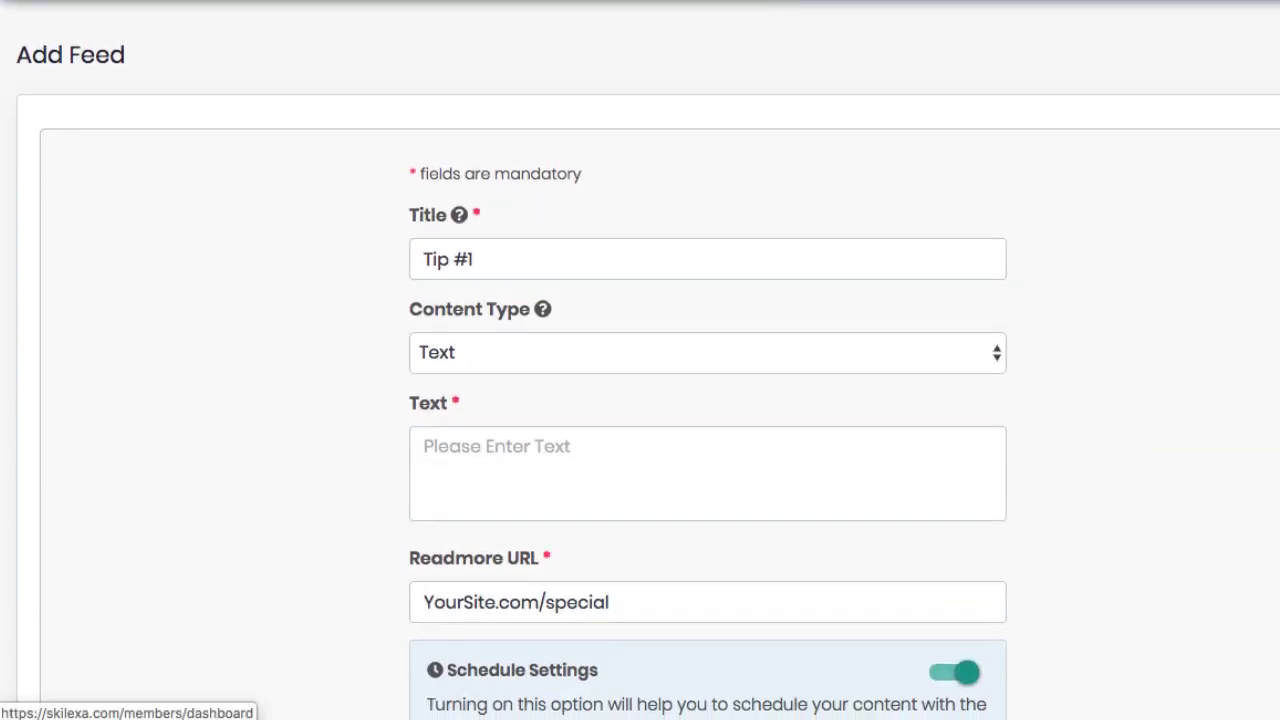
pyautogui.click(60, 12)
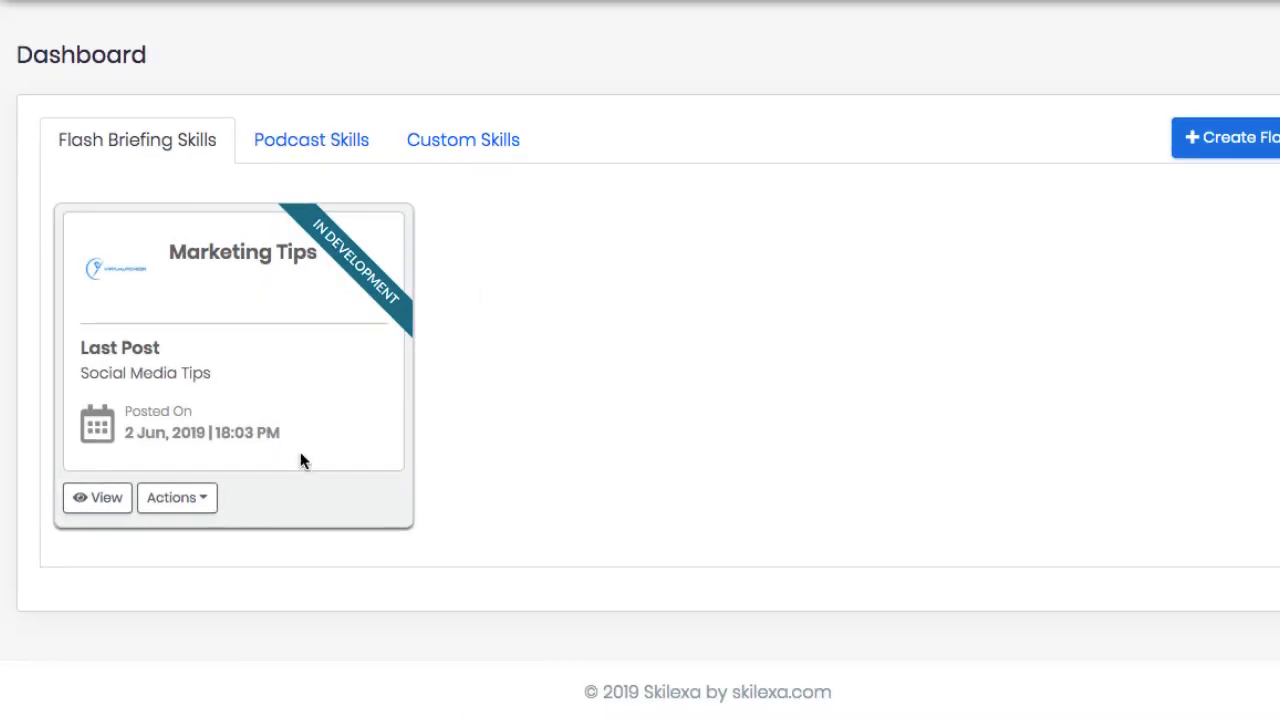
# - Show the Actions dropdown for the Marketing Tips skill
pyautogui.click(198, 507)
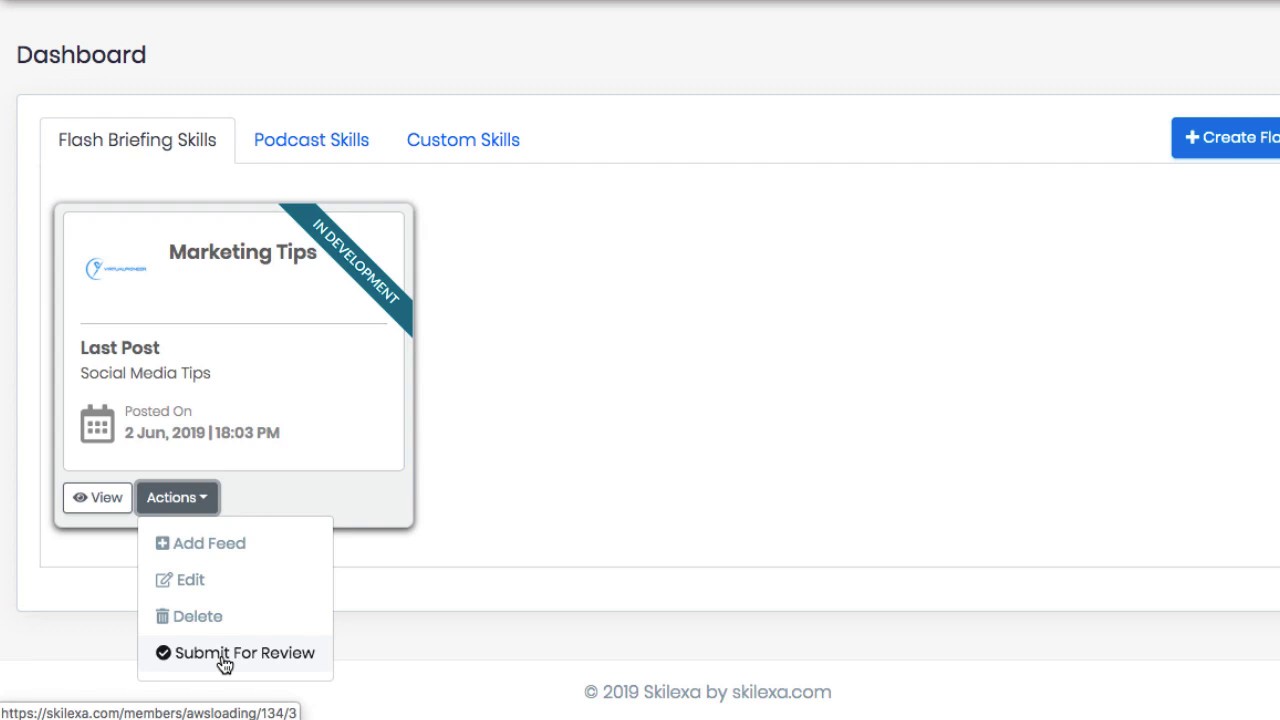
# - Look over the new podcast skill form's RSS feed step, then return to the dashboard
pyautogui.click(317, 140)
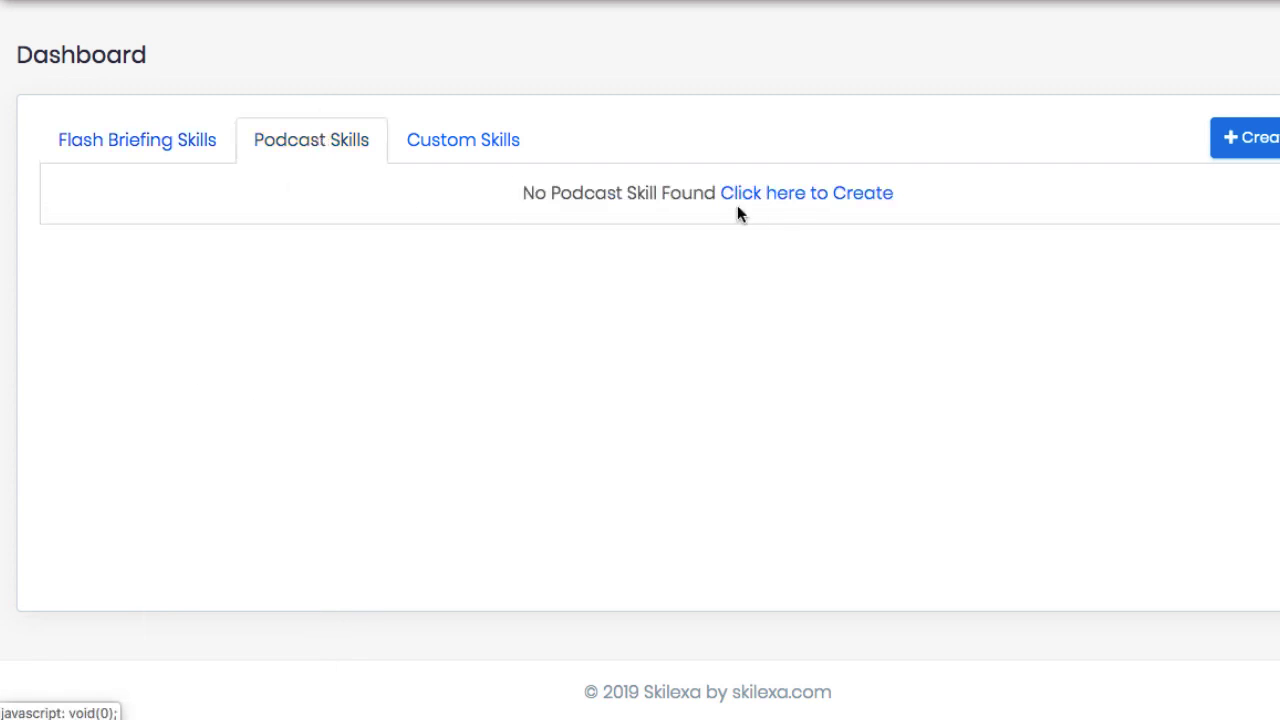
pyautogui.click(786, 198)
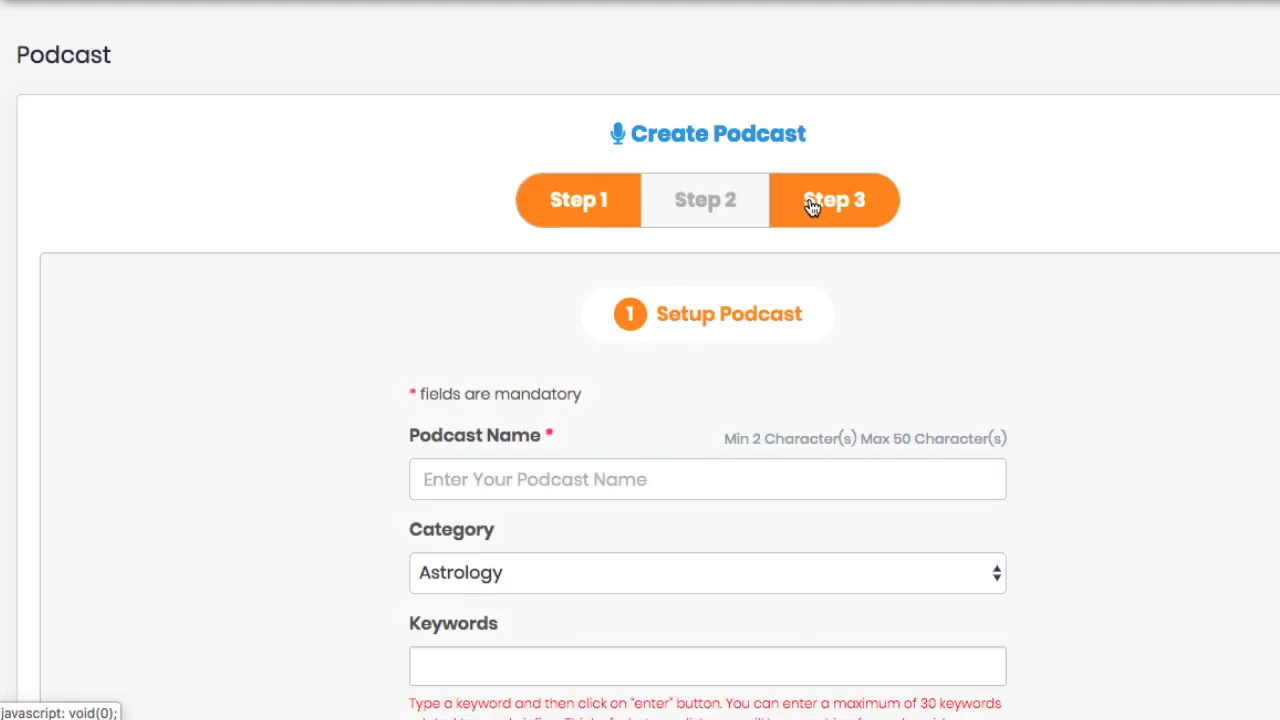
pyautogui.click(811, 203)
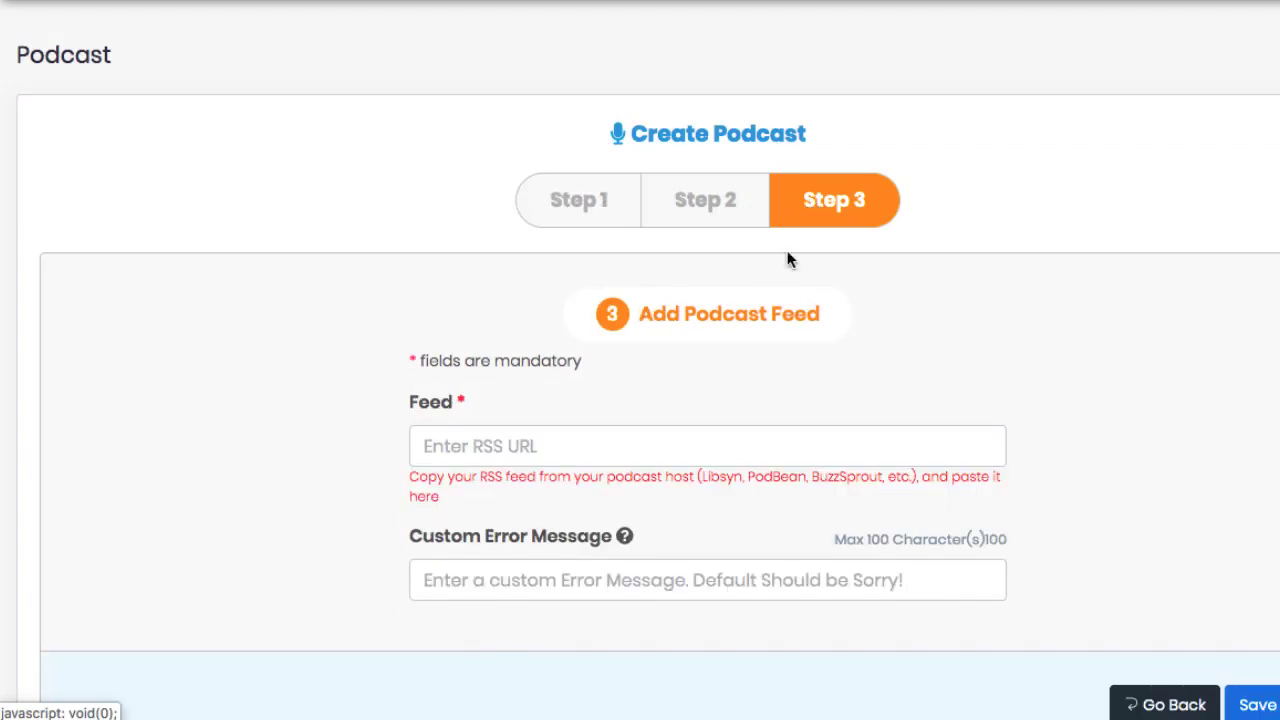
pyautogui.click(460, 450)
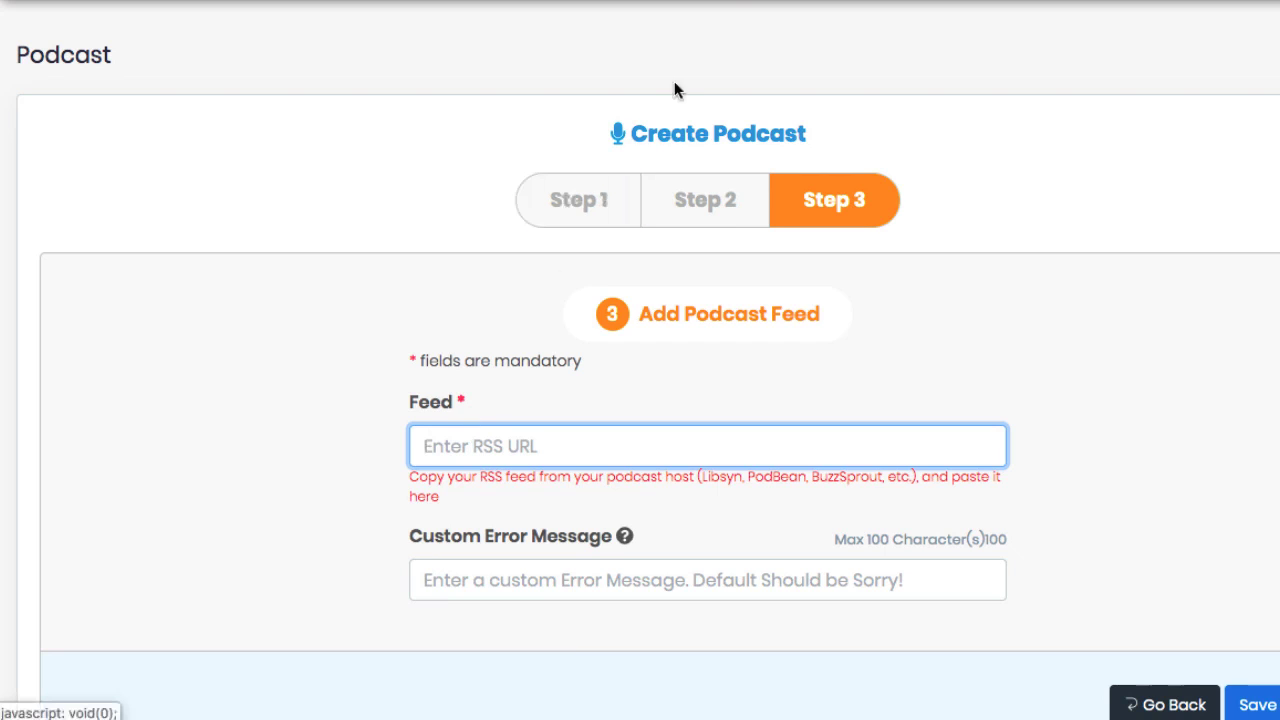
pyautogui.click(580, 2)
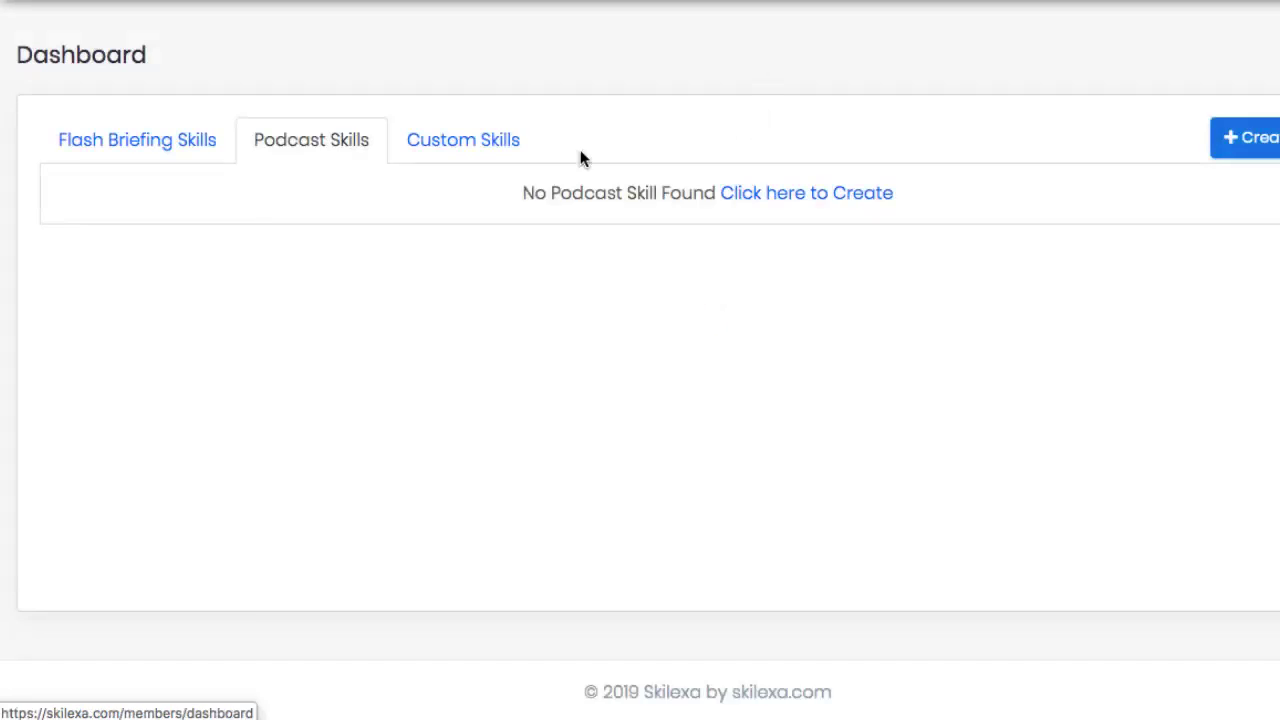
# - Start a new custom skill from the Custom Skills list and view its category choices
pyautogui.click(475, 143)
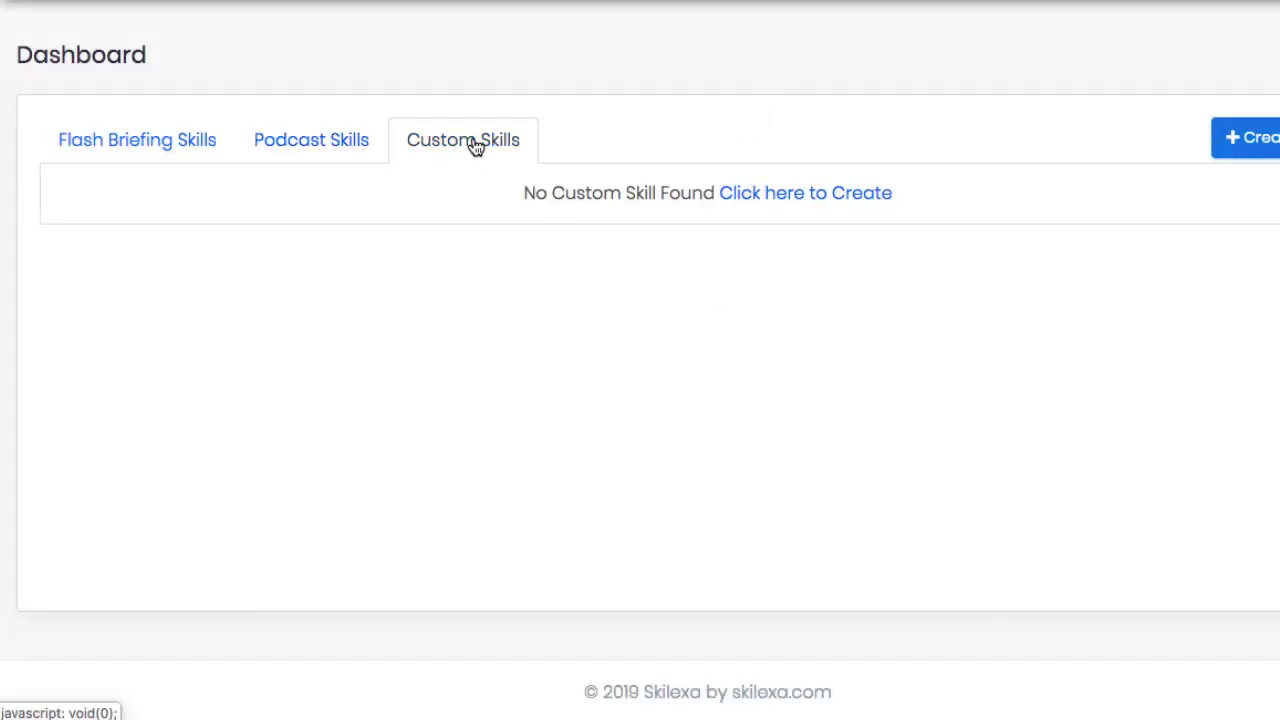
pyautogui.click(771, 195)
pyautogui.scroll(-5, 762, 405)
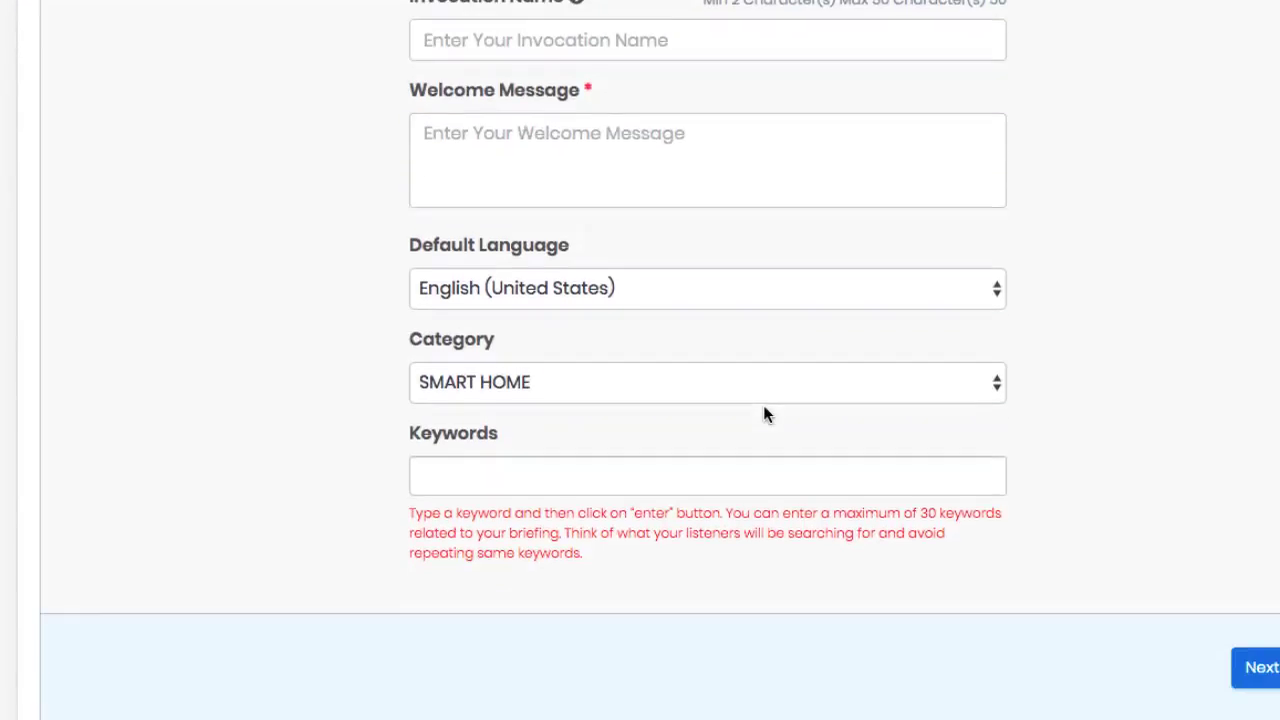
pyautogui.scroll(-2, 763, 405)
pyautogui.scroll(3, 766, 405)
pyautogui.click(763, 405)
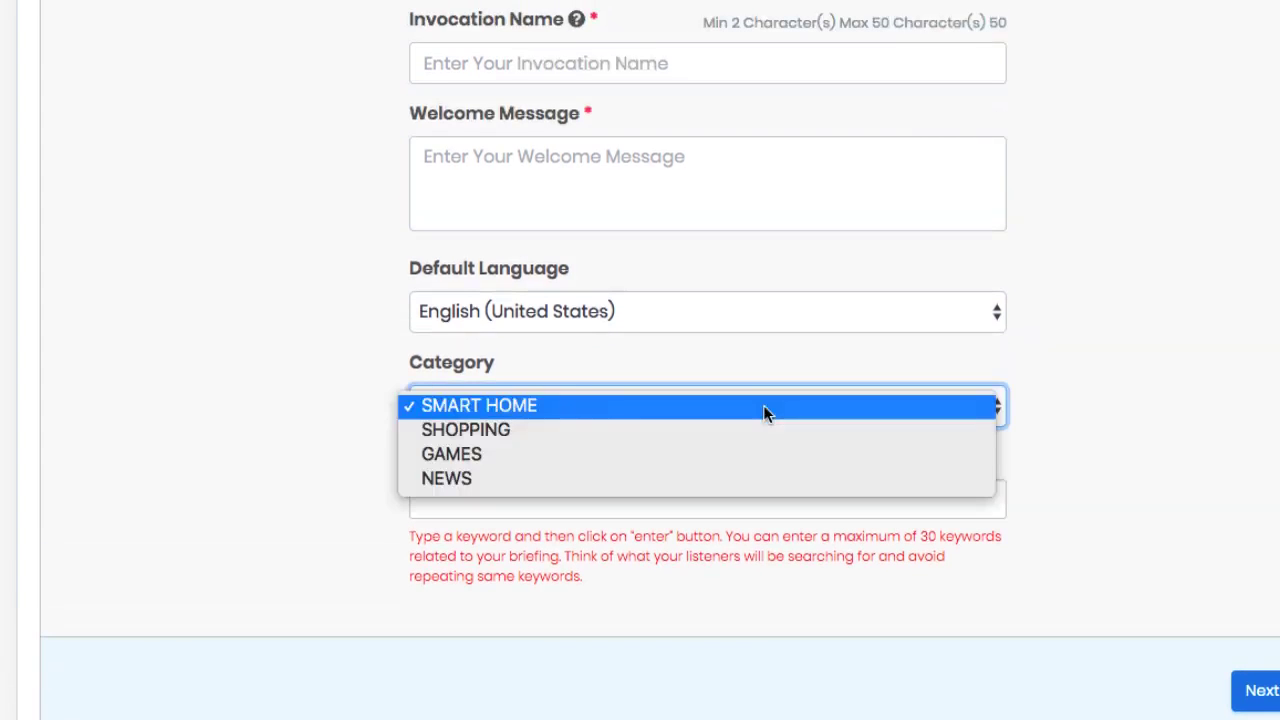
# - Leave the category as SMART HOME and record a two-second test clip in Voice Record
pyautogui.click(1051, 330)
pyautogui.scroll(5, 1051, 330)
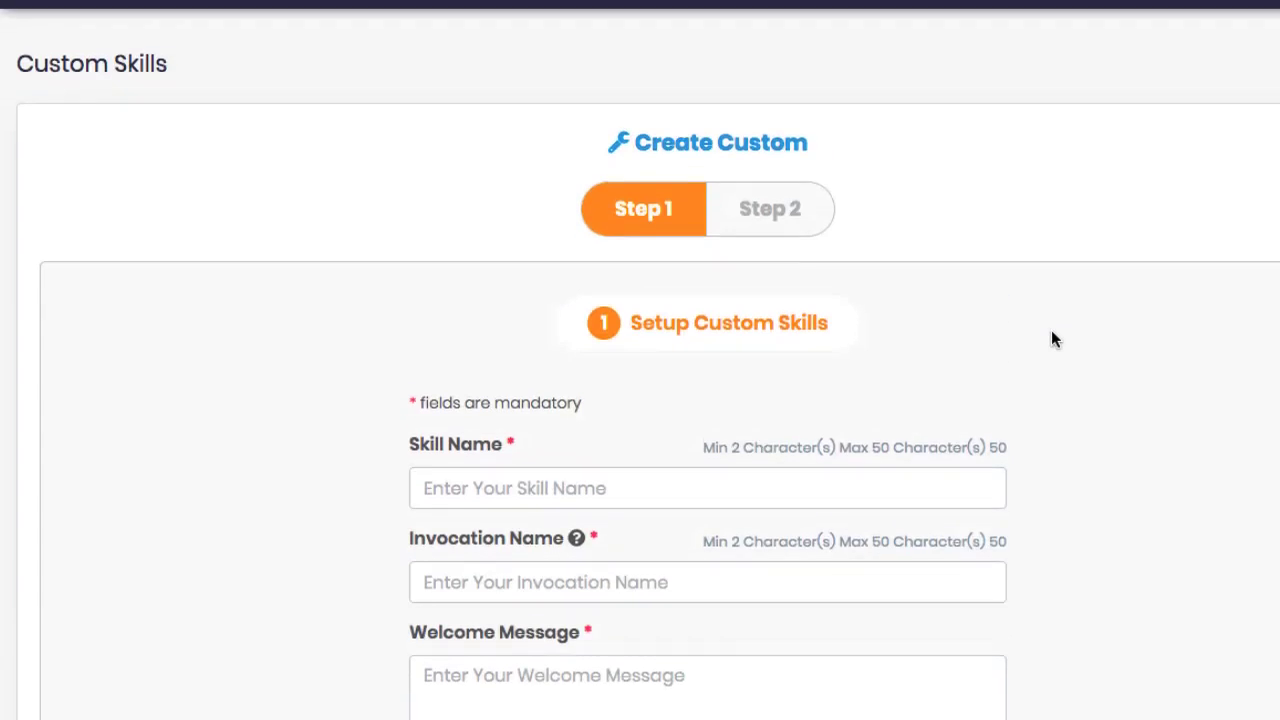
pyautogui.moveTo(1010, 4)
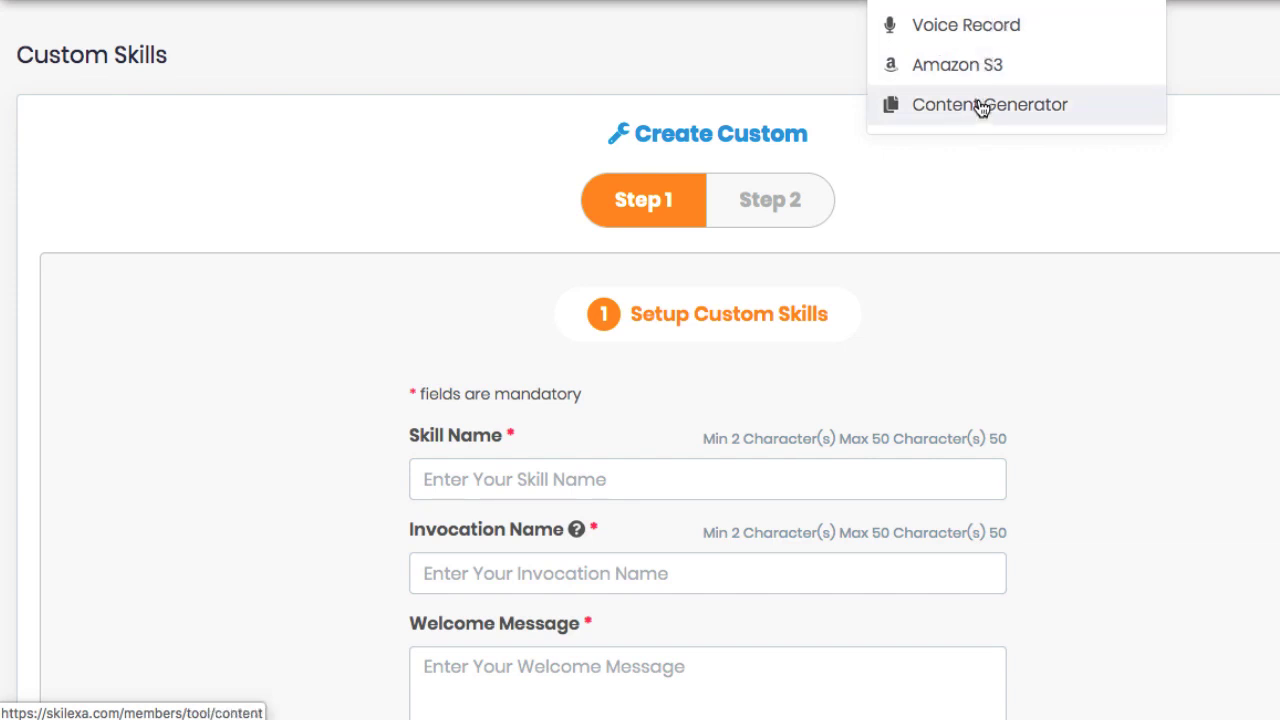
pyautogui.click(995, 28)
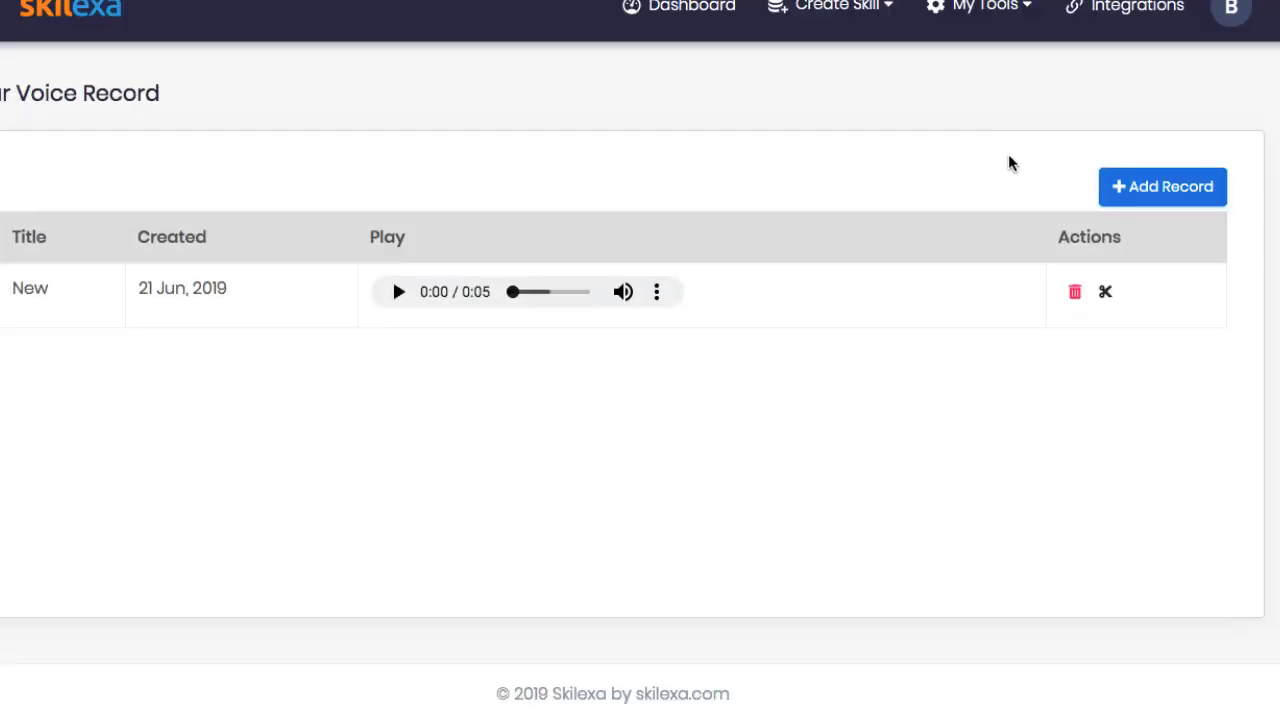
pyautogui.click(1122, 199)
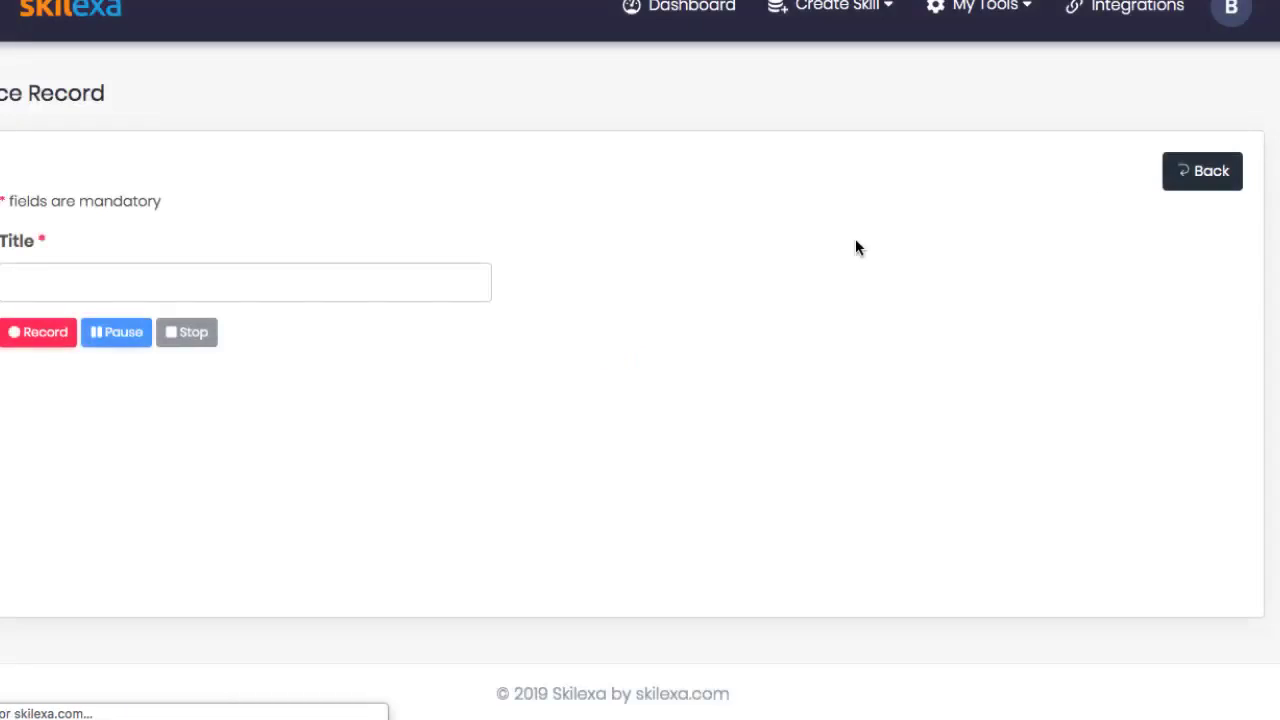
pyautogui.click(57, 331)
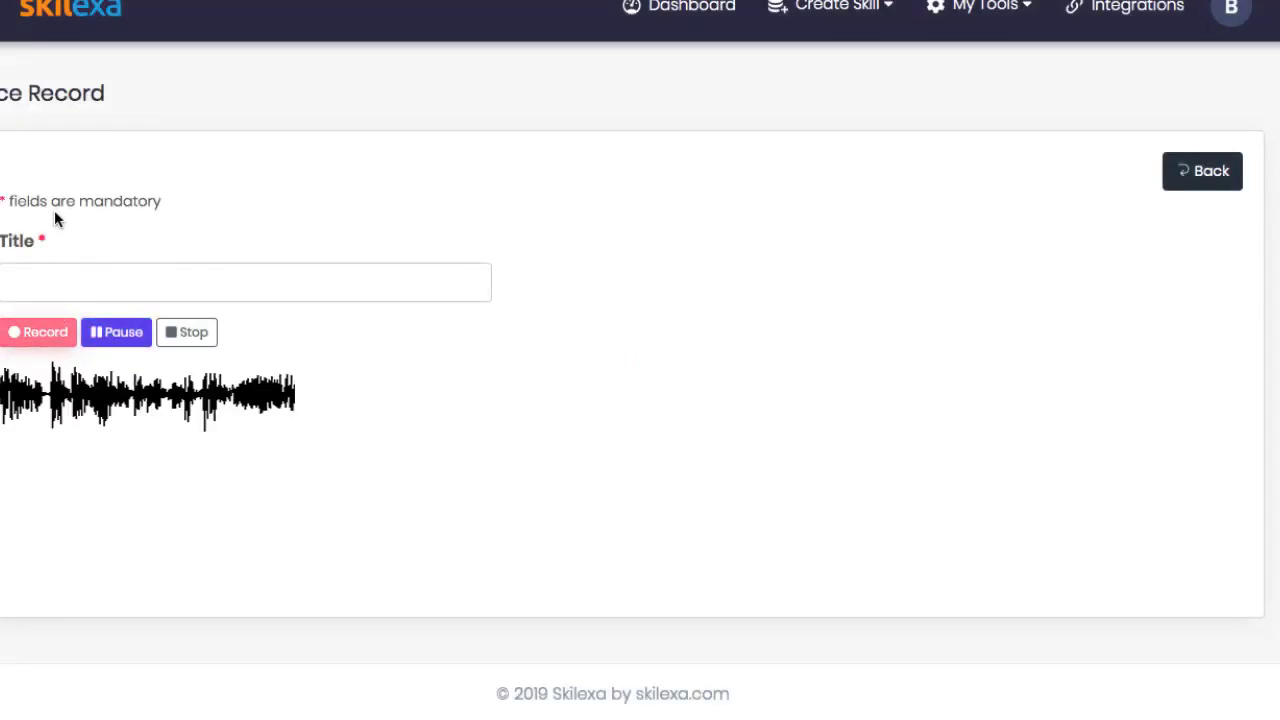
pyautogui.click(172, 333)
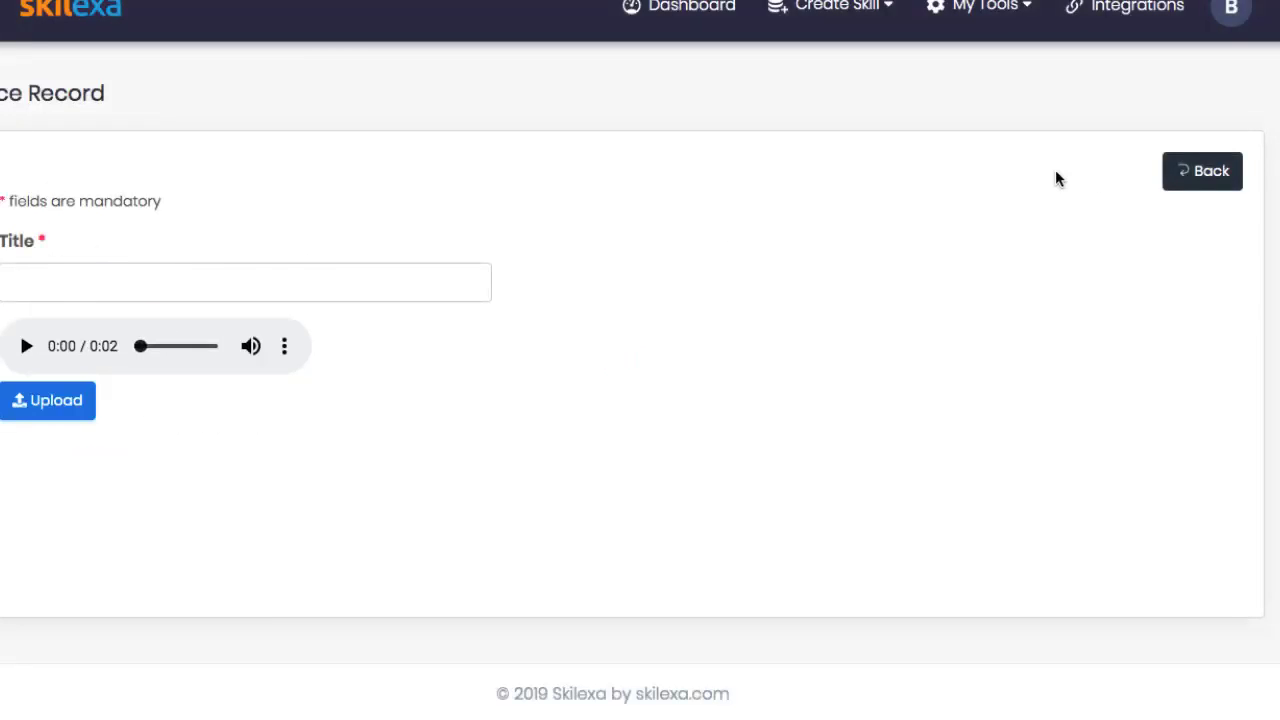
# - Try trimming the 'New' recording down to its first second, then close the trim dialog
pyautogui.click(1199, 175)
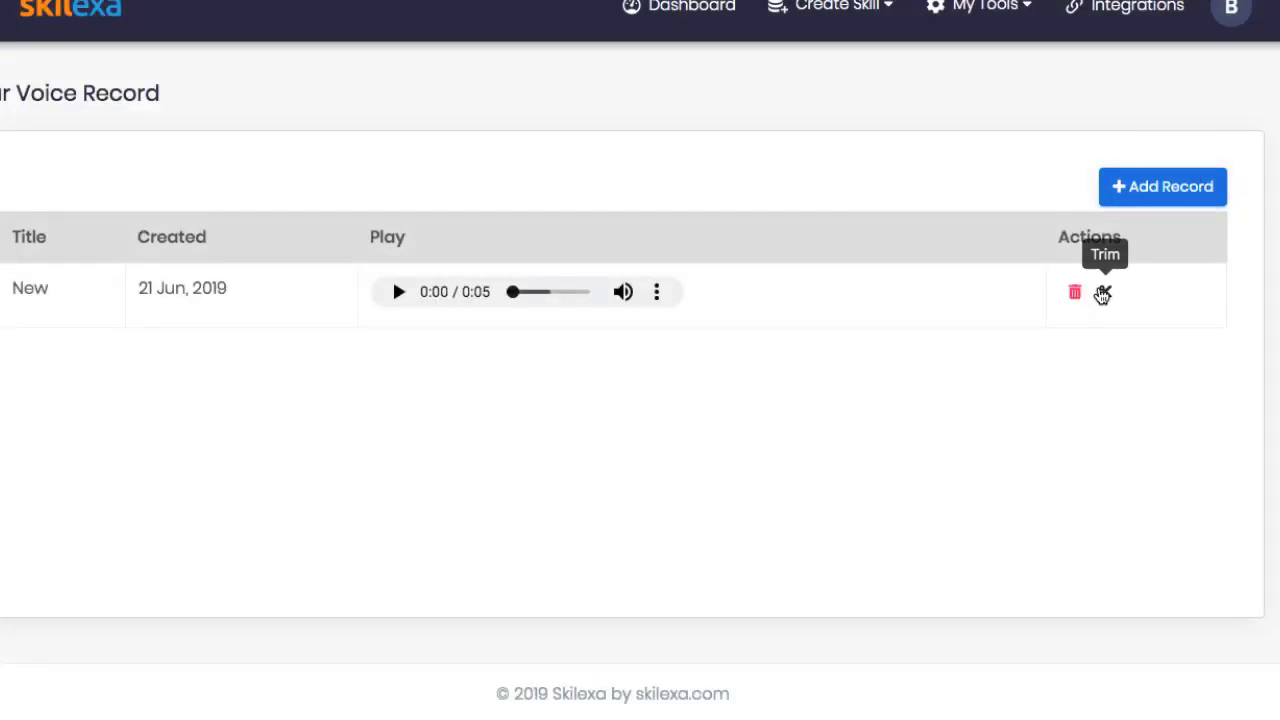
pyautogui.click(1105, 293)
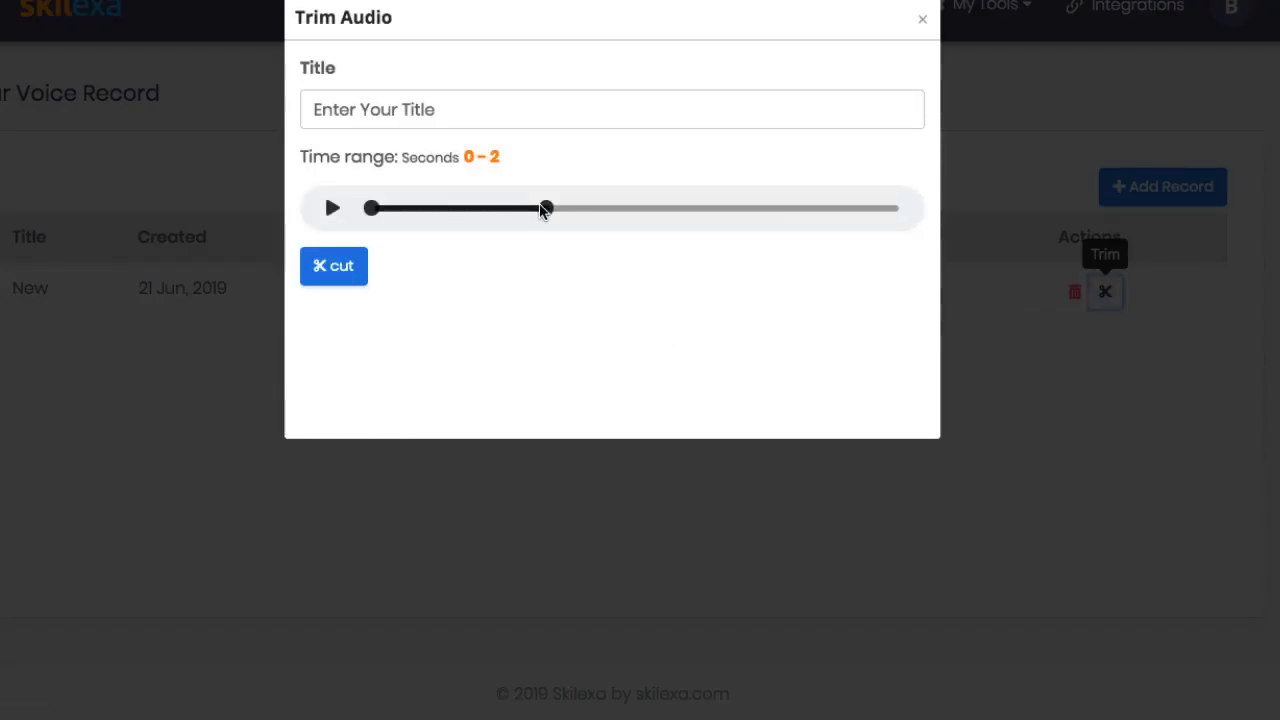
pyautogui.moveTo(546, 208)
pyautogui.mouseDown()
pyautogui.moveTo(463, 210)
pyautogui.moveTo(543, 208)
pyautogui.mouseUp()
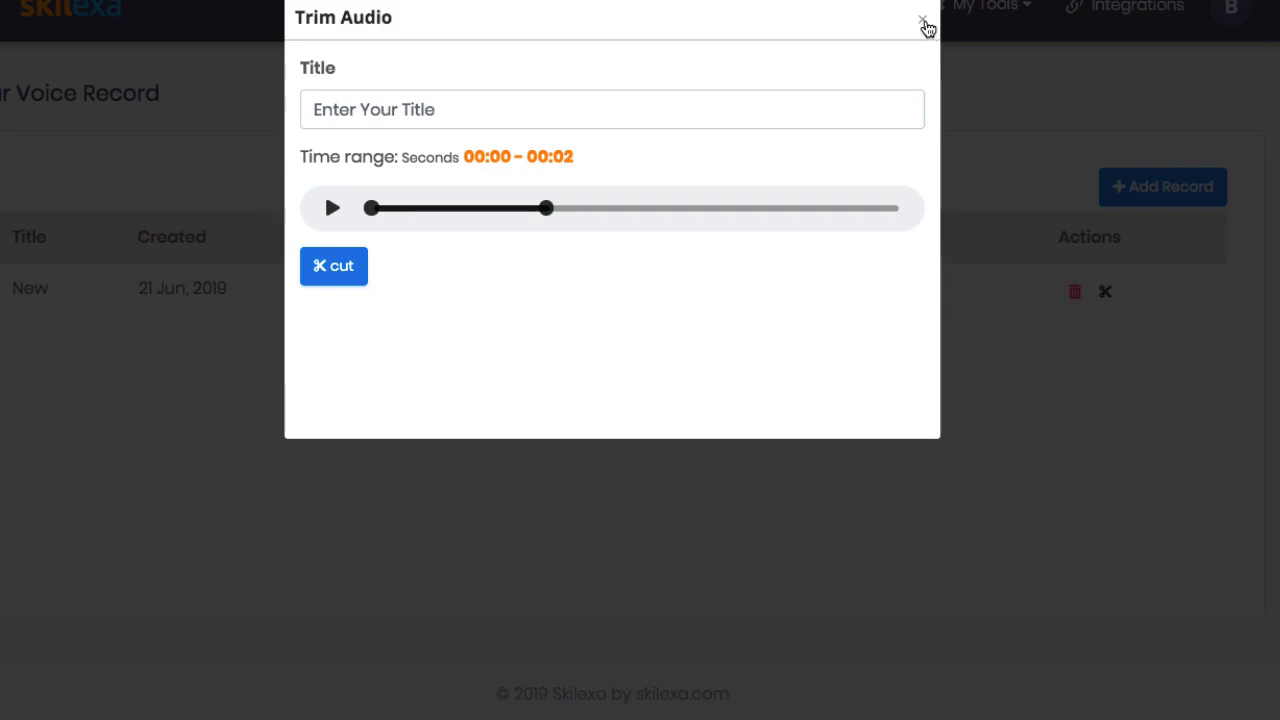
pyautogui.click(923, 21)
# - Look over the empty Amazon S3 Key, Secret and Region form, then close it
pyautogui.click(988, 12)
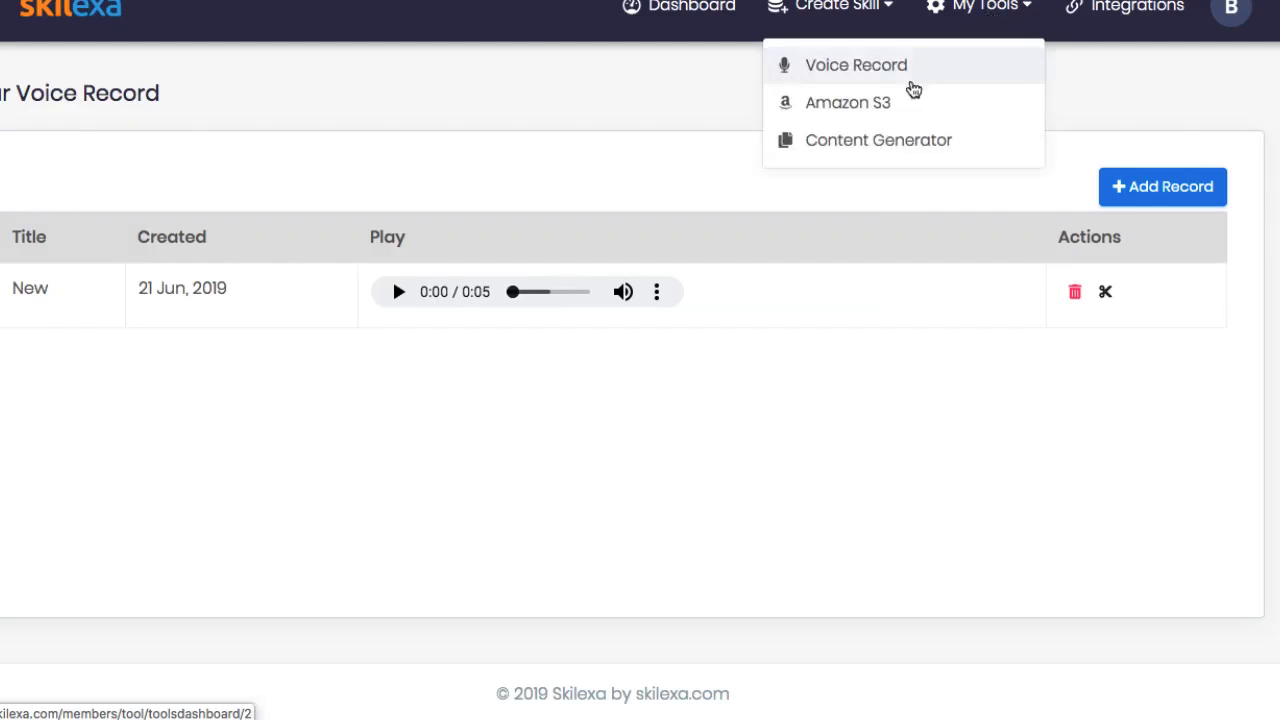
pyautogui.click(885, 106)
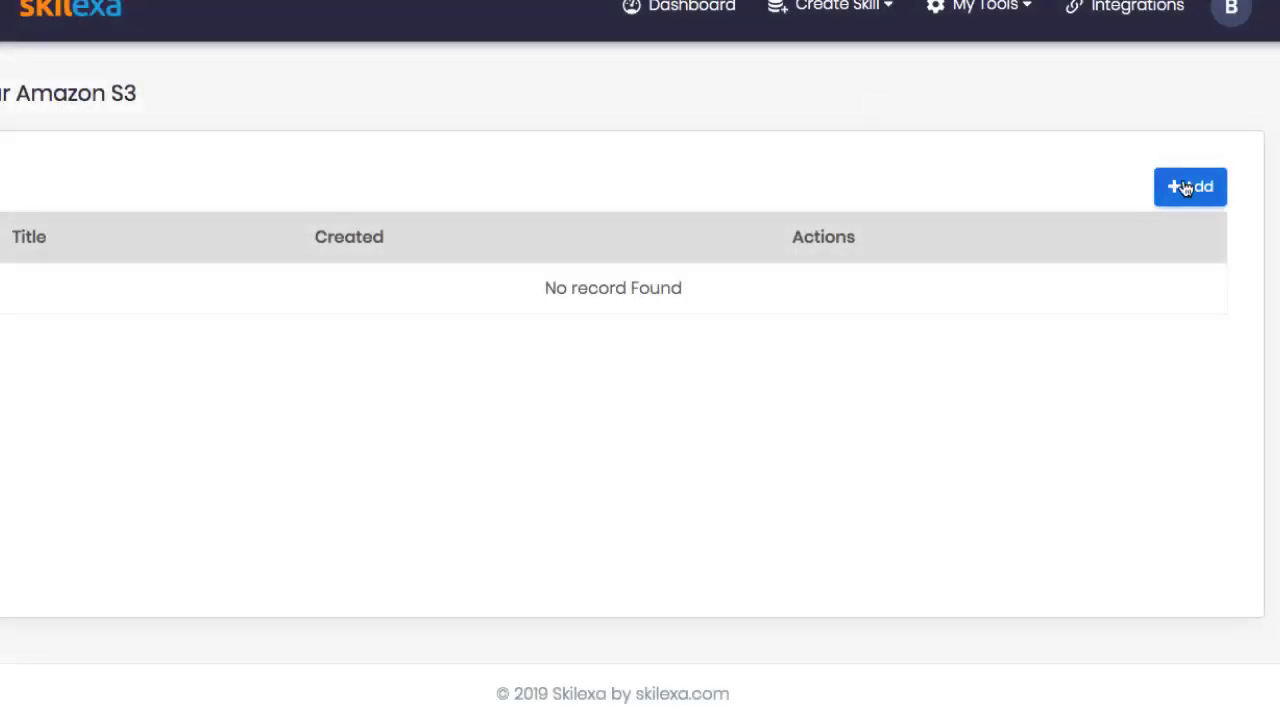
pyautogui.click(1193, 190)
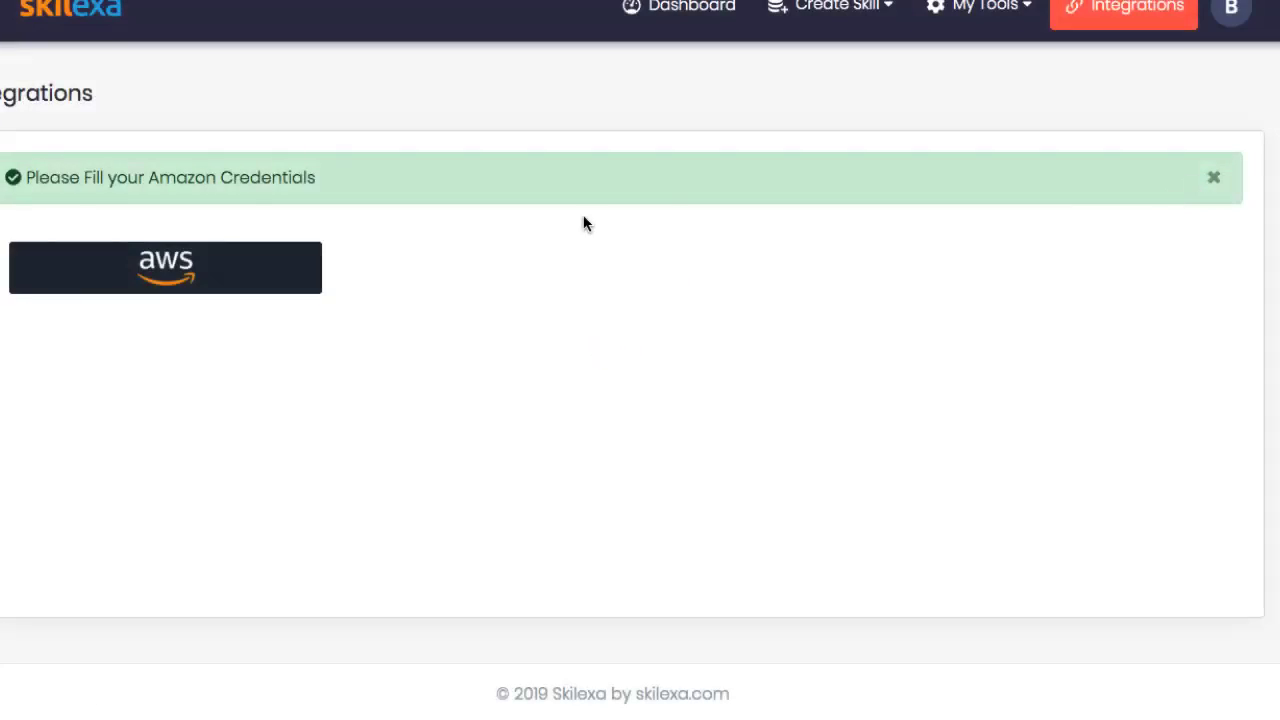
pyautogui.click(257, 277)
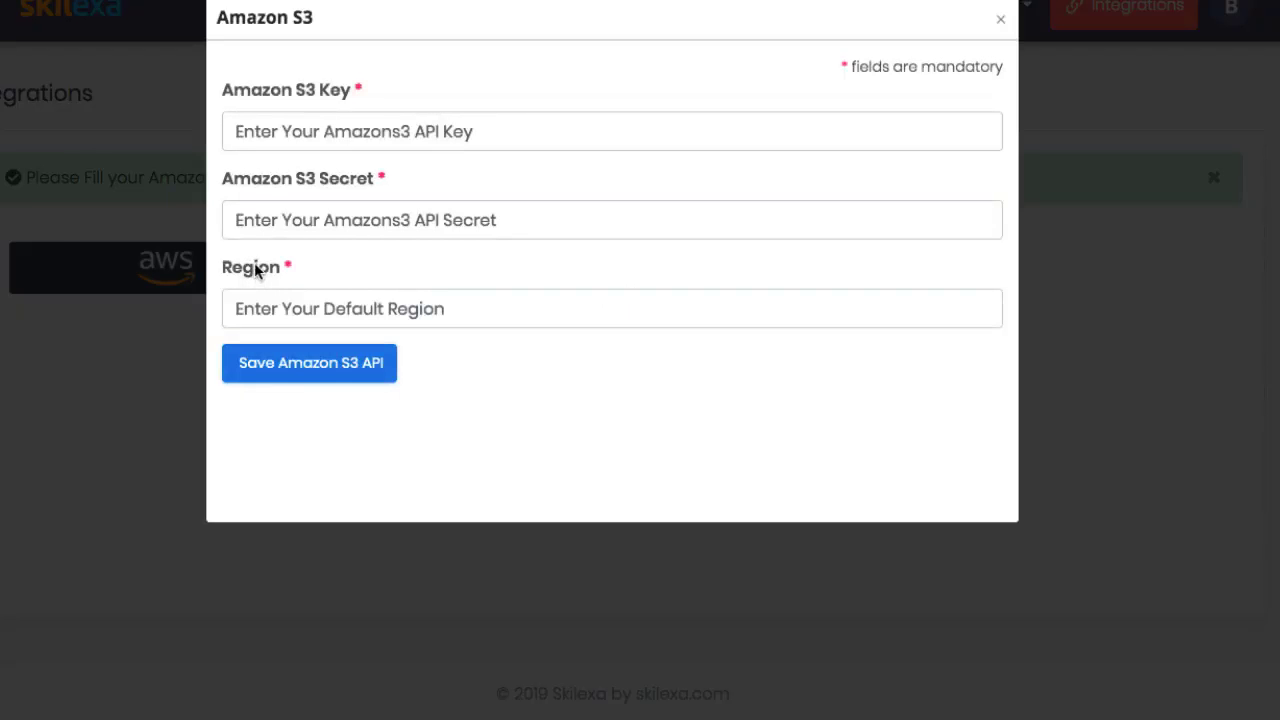
pyautogui.click(378, 128)
pyautogui.click(356, 208)
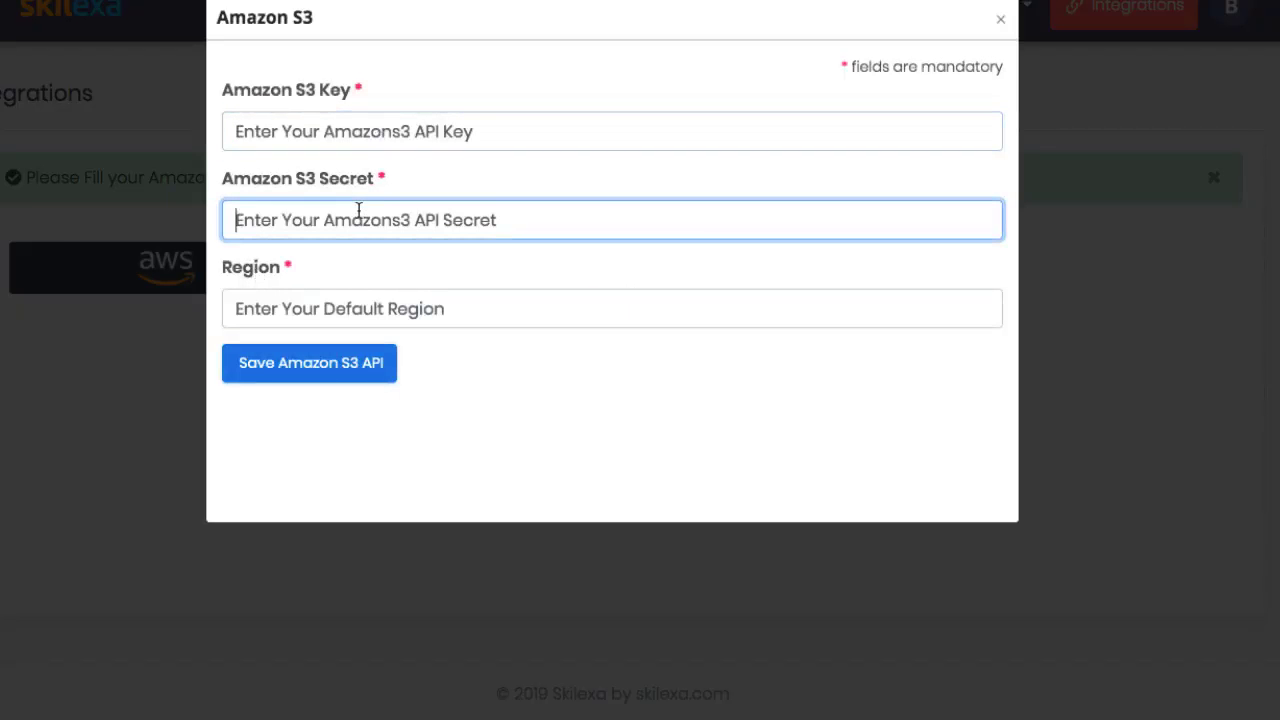
pyautogui.click(350, 298)
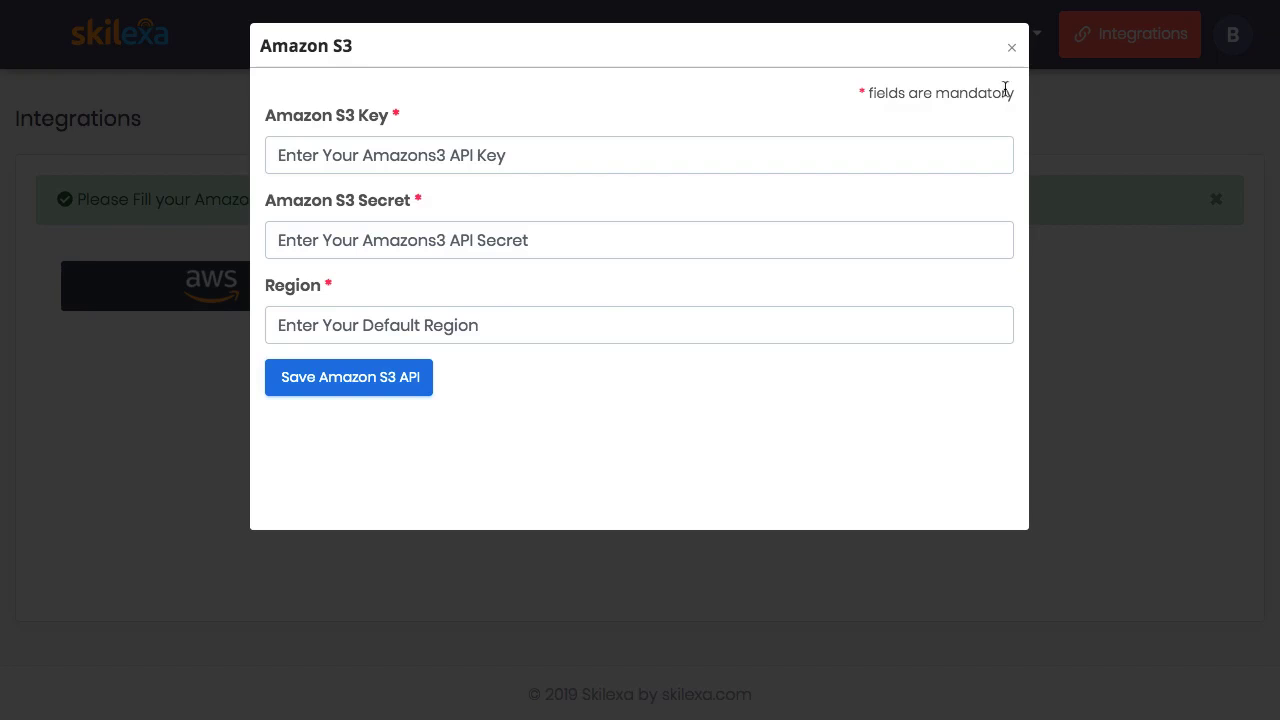
pyautogui.click(1010, 50)
pyautogui.click(997, 40)
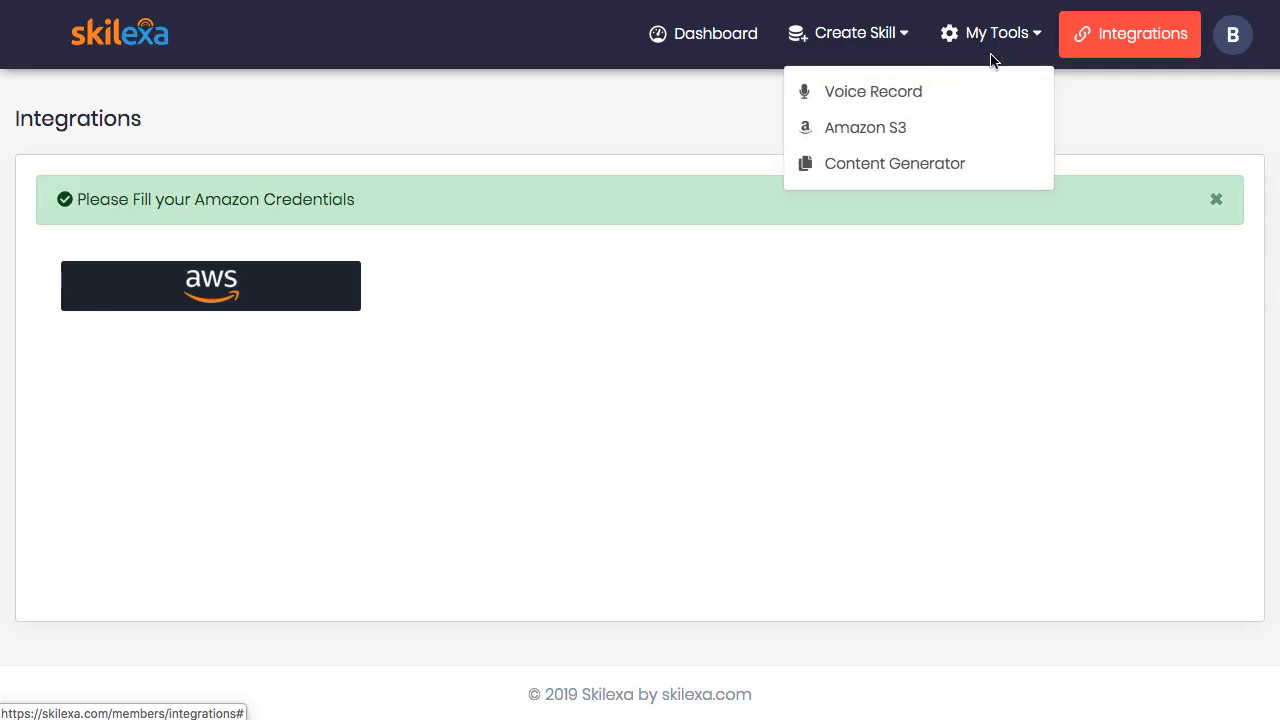
# - Generate content in the Content Generator from the pasted Medium cat-wall-perch article URL
pyautogui.click(943, 163)
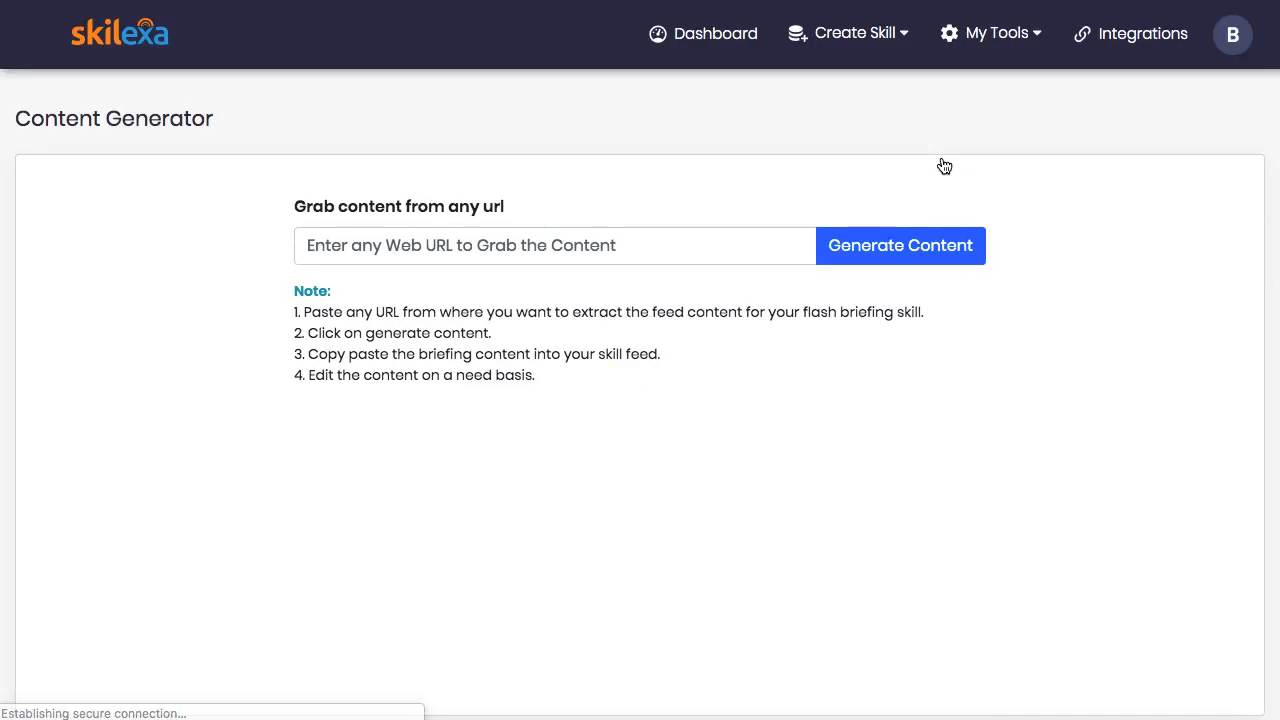
pyautogui.click(548, 250)
pyautogui.write('https://medium.com/@humanegoods/6-reasons-why-a-cat-wall-perch-will-make-your-healthier-and-happier-5582464a5a25')
pyautogui.click(838, 246)
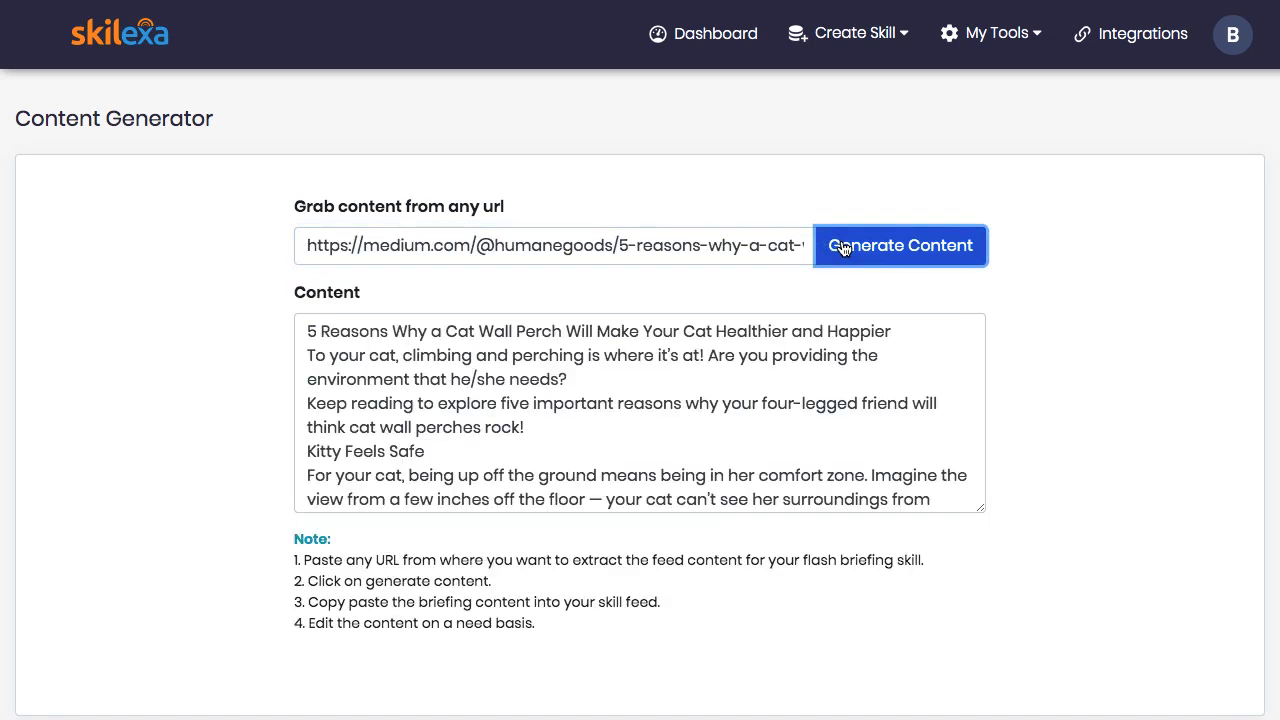
# - Select the article's opening paragraphs in the Content box and scroll through the generated text
pyautogui.moveTo(310, 333); pyautogui.dragTo(531, 419)
pyautogui.click(532, 448)
pyautogui.scroll(-10, 532, 448)
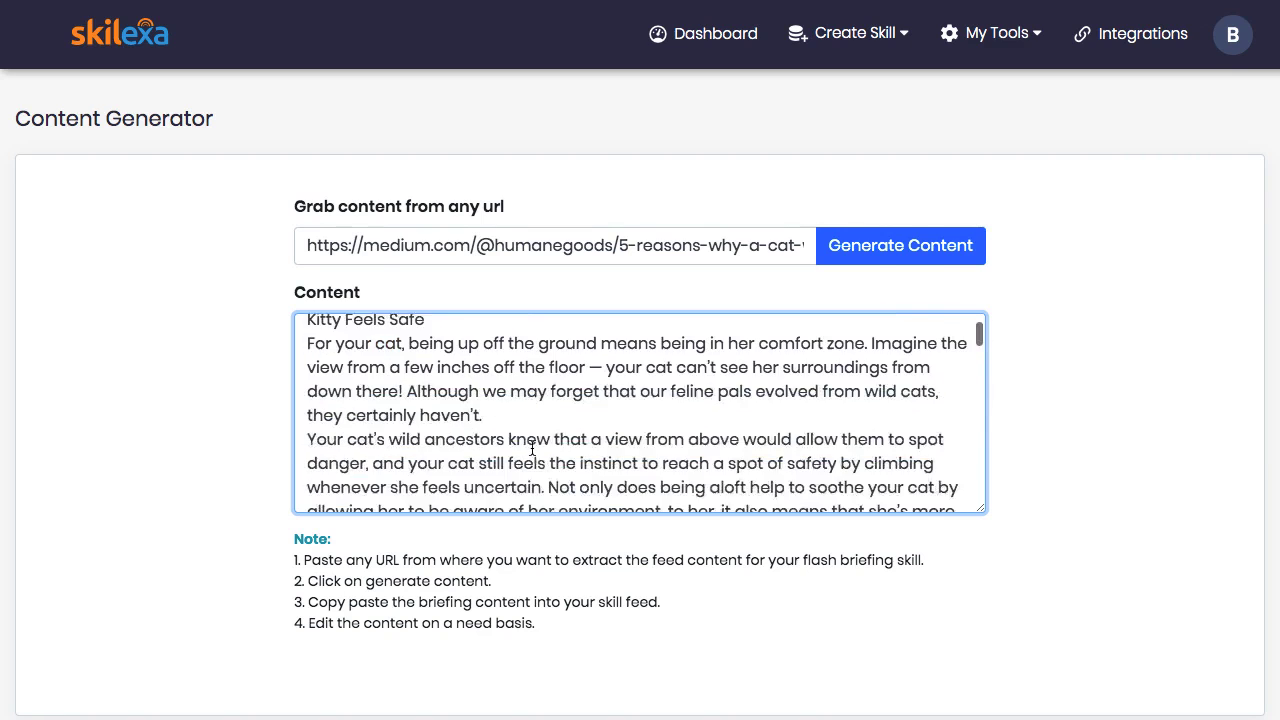
pyautogui.scroll(8, 532, 448)
pyautogui.scroll(3, 532, 448)
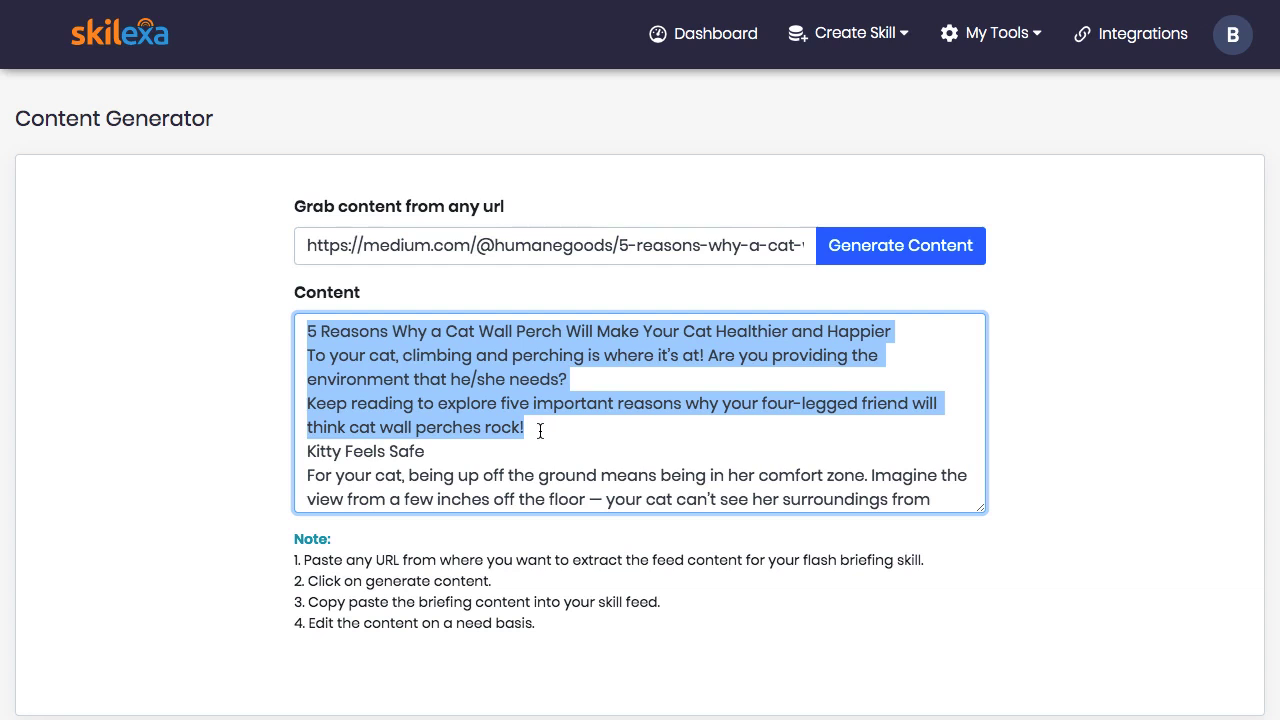
# - Return to the dashboard's Flash Briefing Skills list showing Marketing Tips in development
pyautogui.click(704, 42)
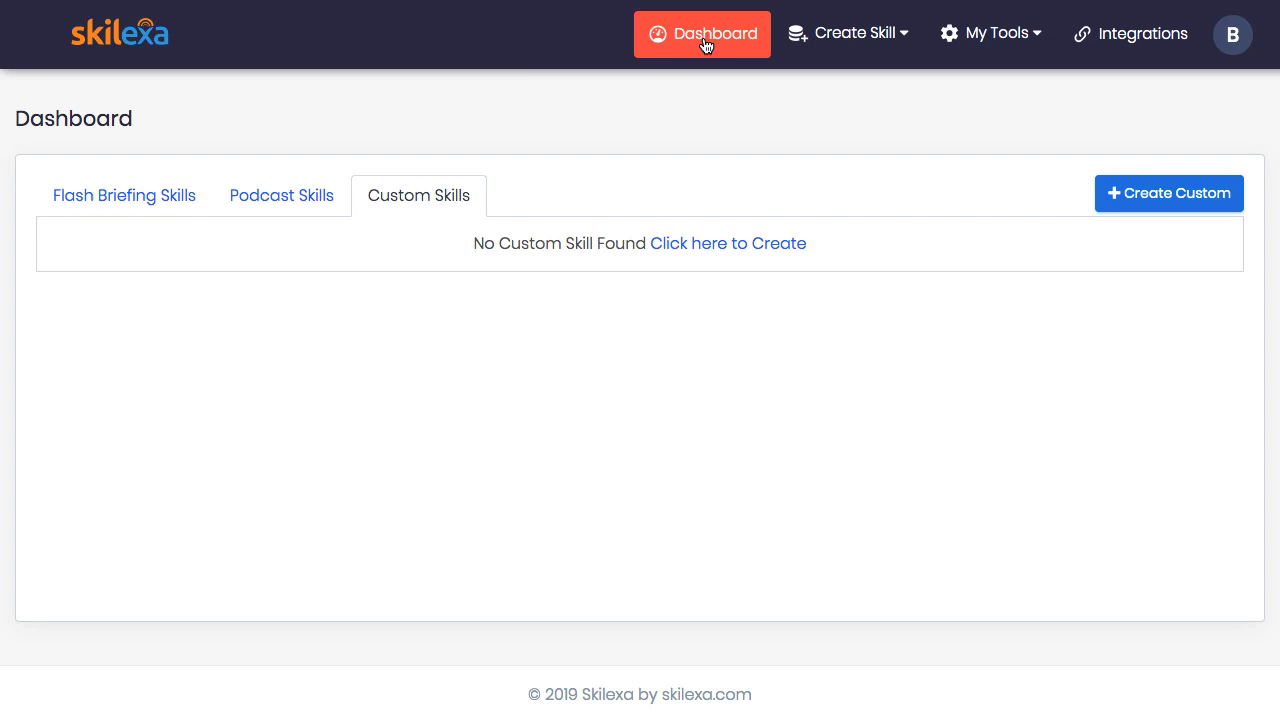
pyautogui.click(163, 201)
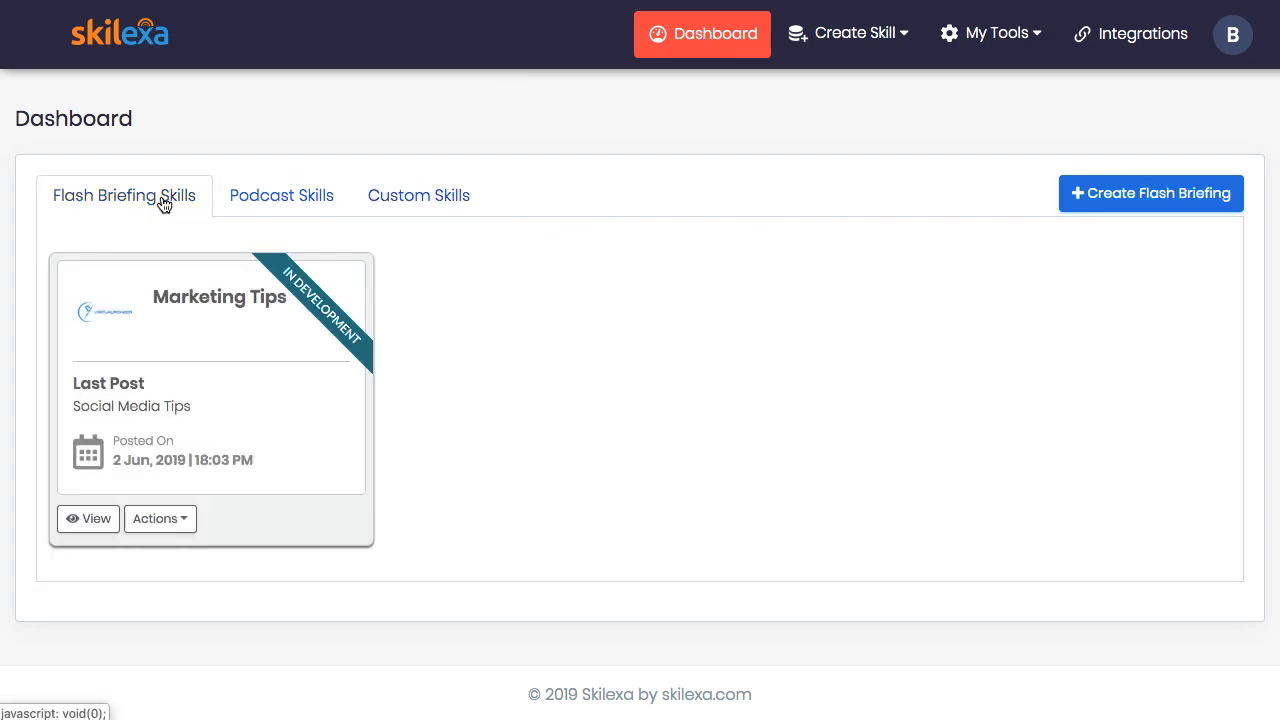